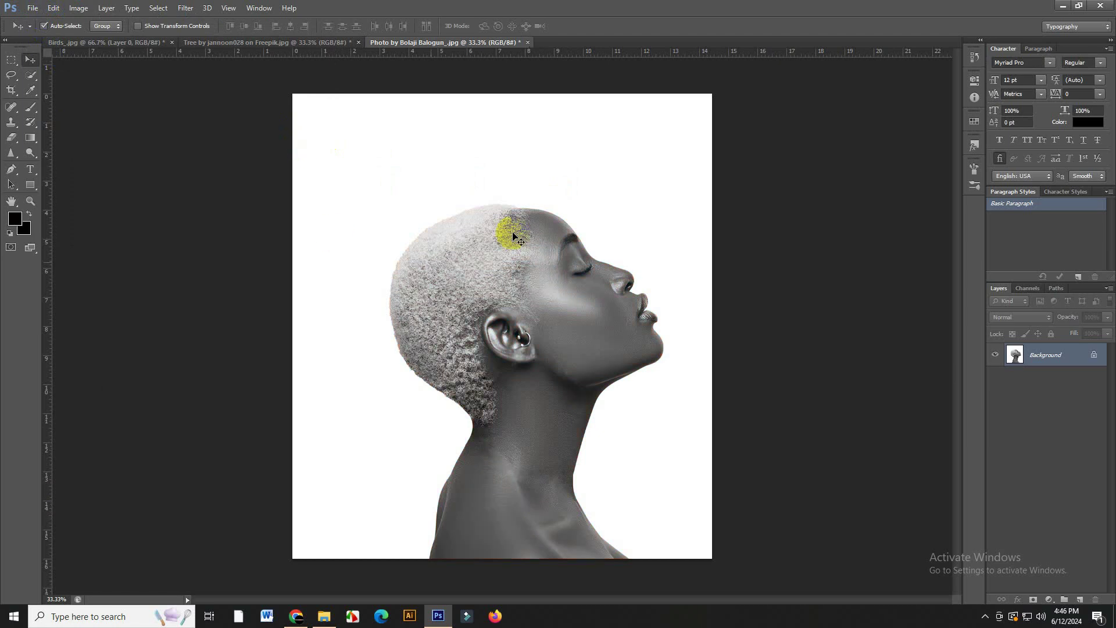
- Convert the tree image's locked background into the regular layer Layer 0
left_click(308, 44)
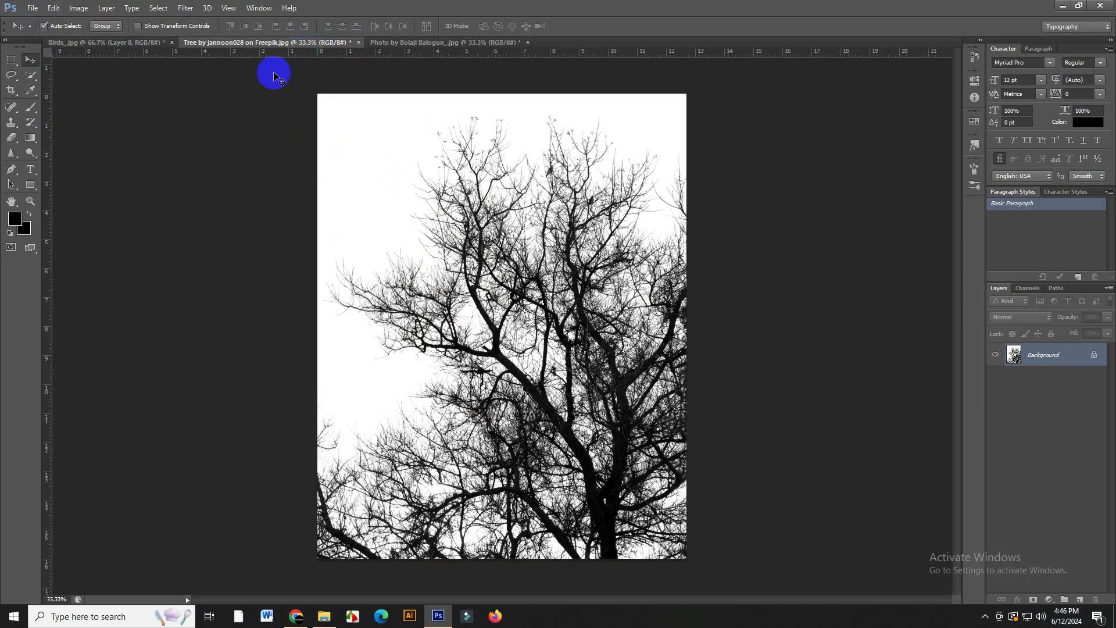
double_click(1094, 358)
left_click(655, 199)
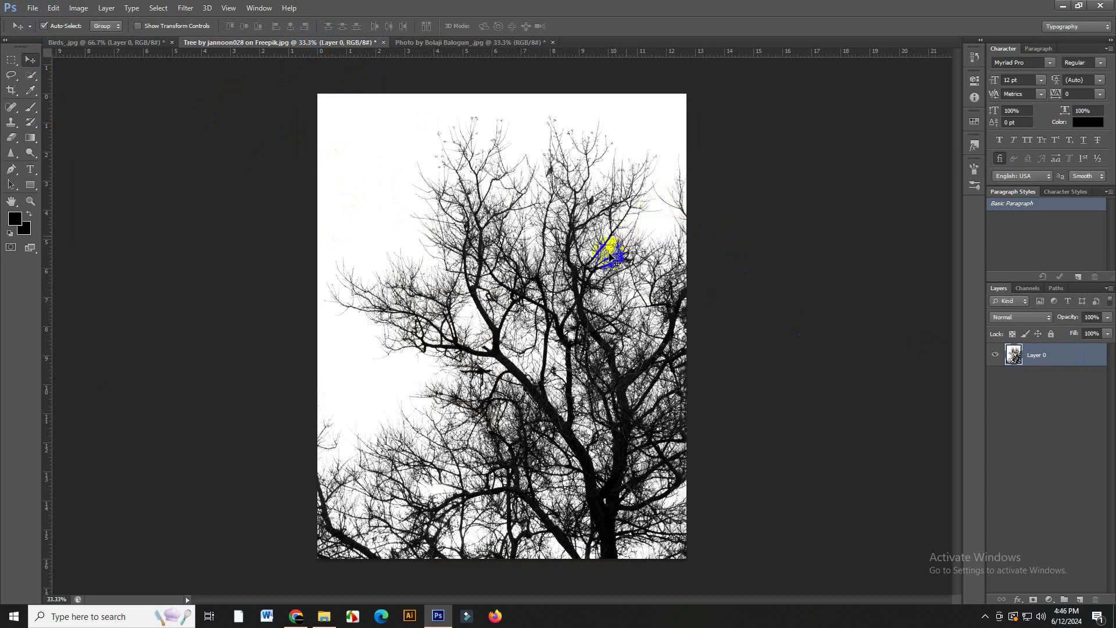
- Copy the tree layer into the portrait document over the woman and set its blend mode to Multiply
left_click_drag(599, 249, 523, 317)
left_click_drag(558, 350, 610, 388)
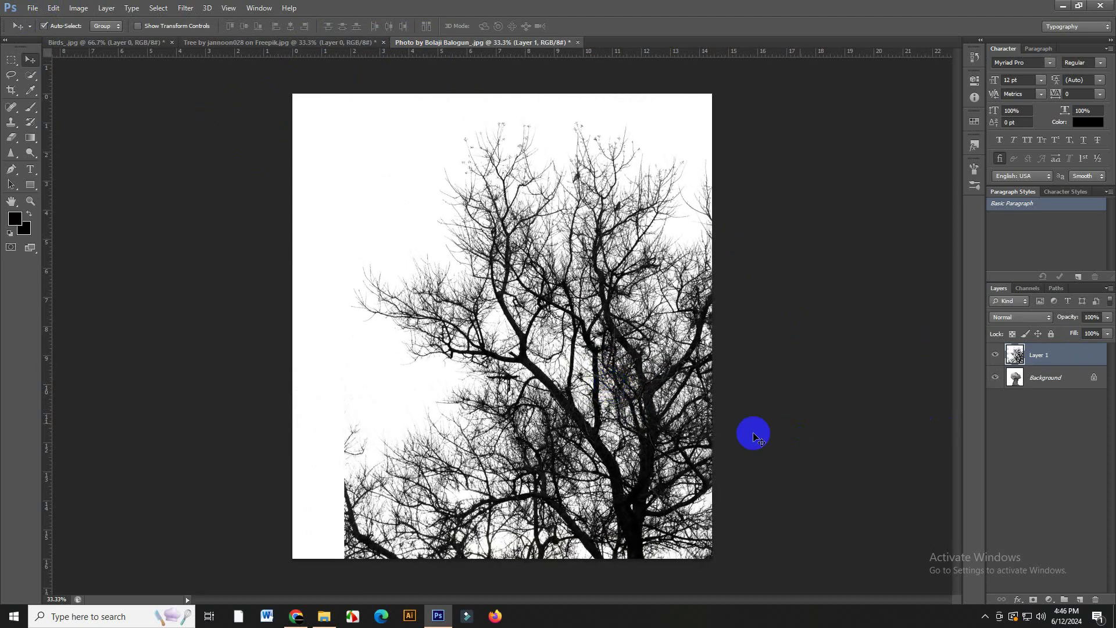
left_click(1022, 316)
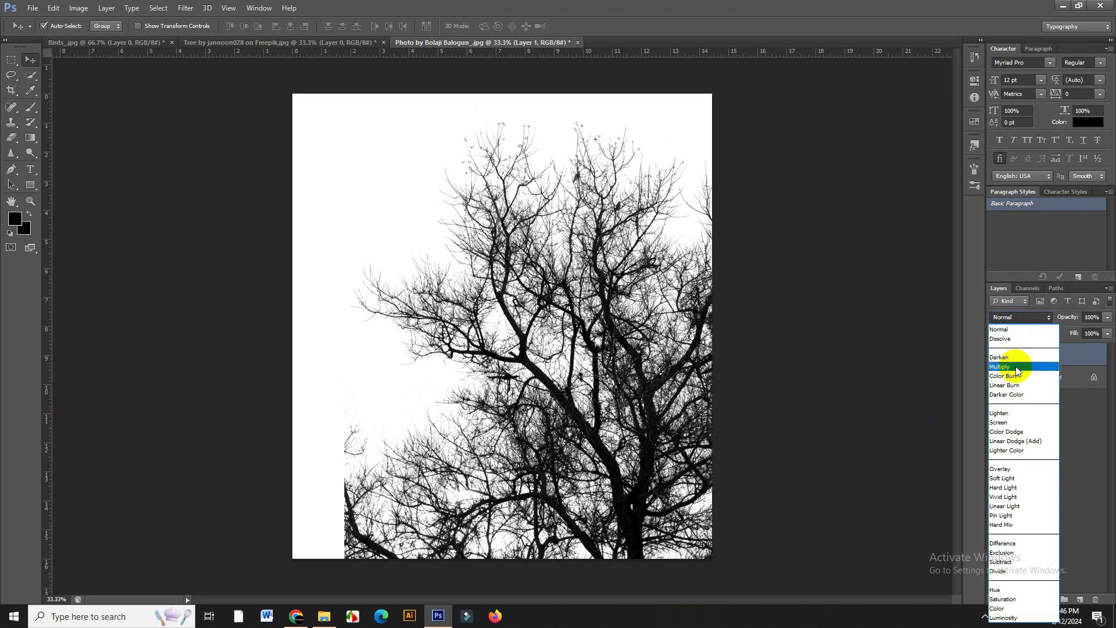
left_click(1017, 368)
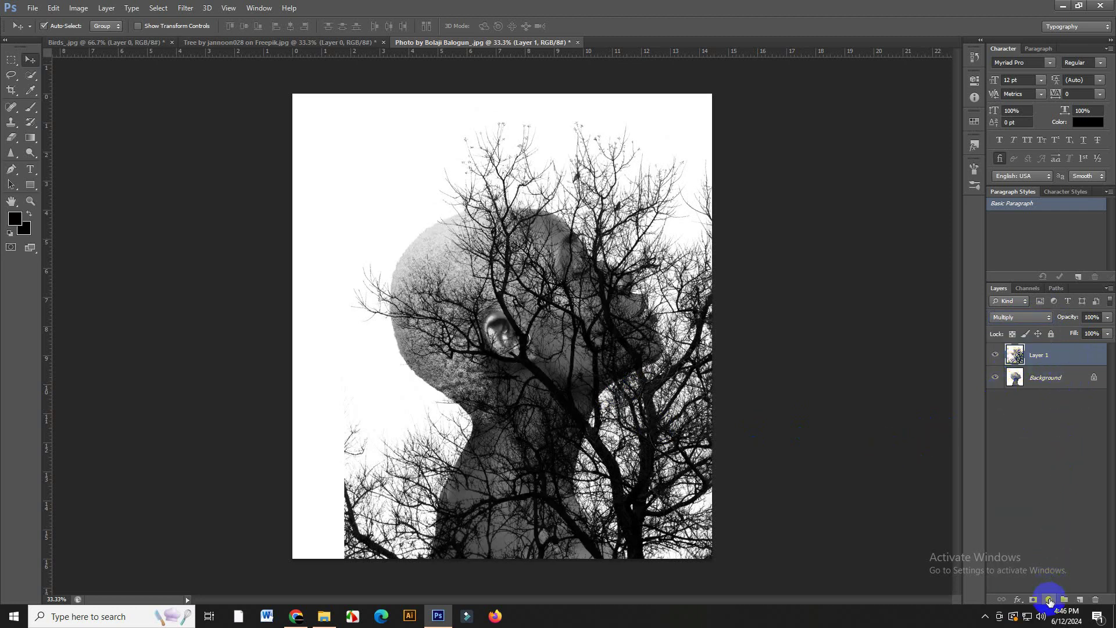
- Add a Levels adjustment layer above the tree with input levels of 17, 1.15 and 143
left_click(1049, 600)
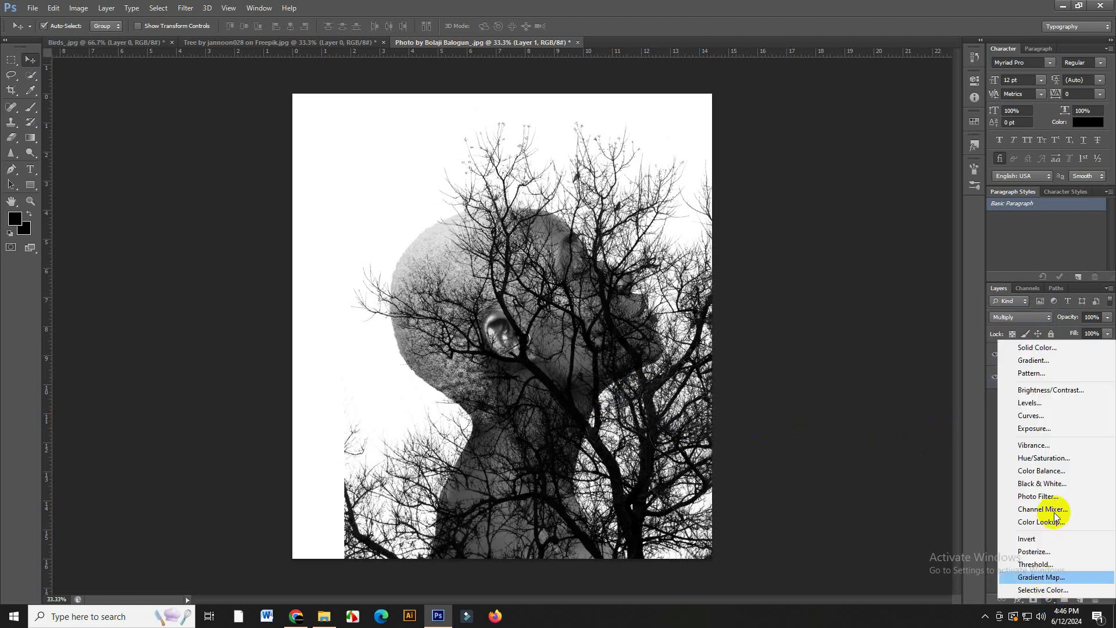
left_click(1036, 404)
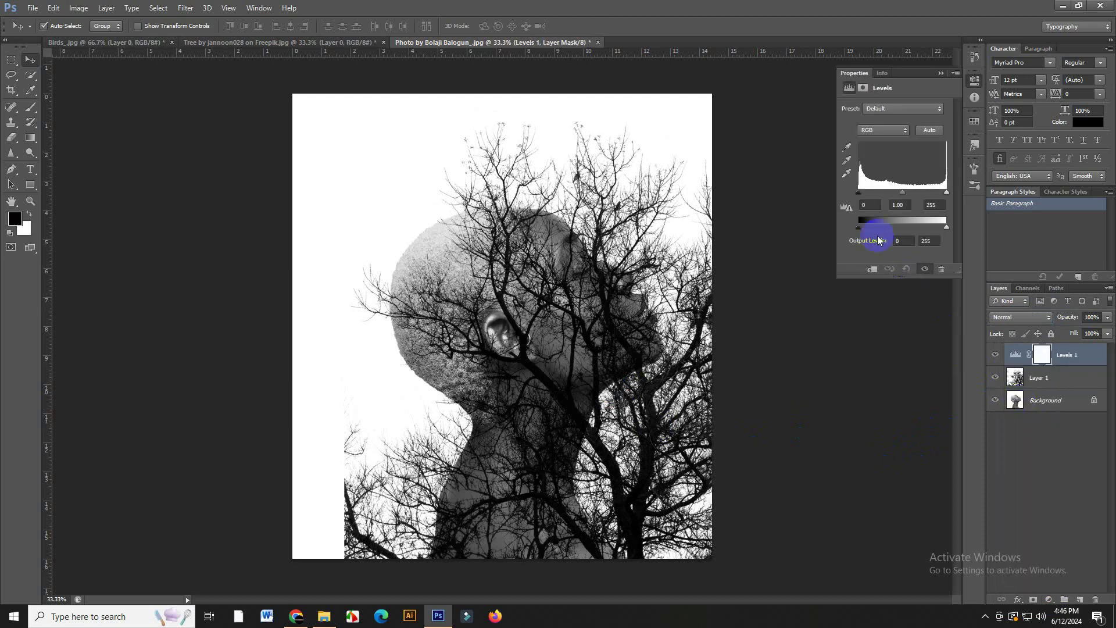
left_click_drag(862, 199, 865, 199)
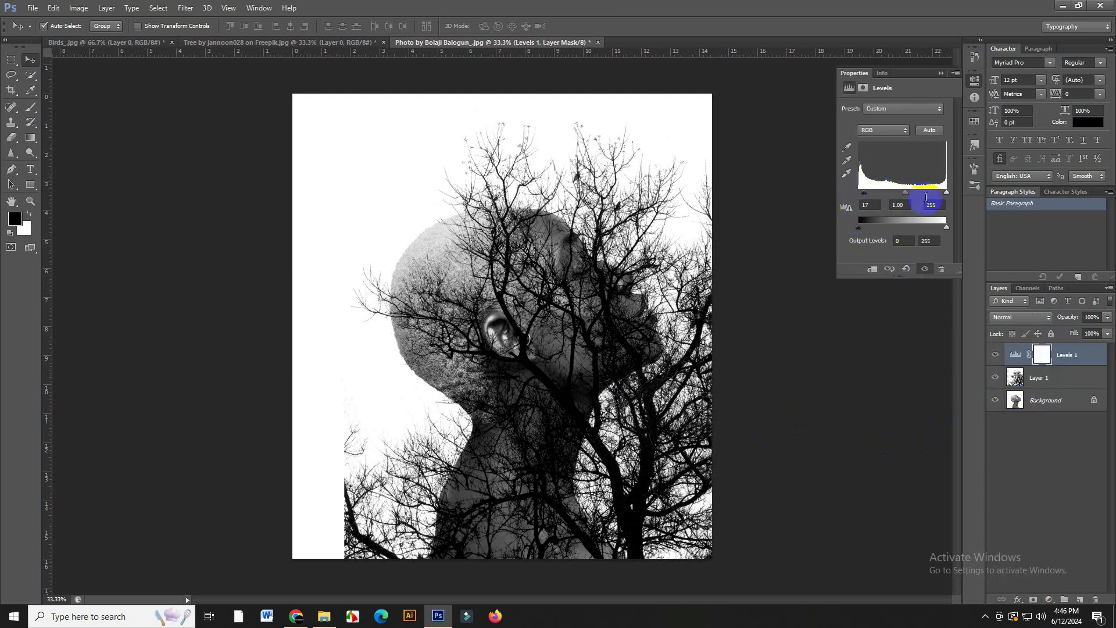
mouse_move(944, 195)
left_mouse_down()
mouse_move(915, 196)
mouse_move(908, 183)
mouse_move(882, 196)
left_mouse_up()
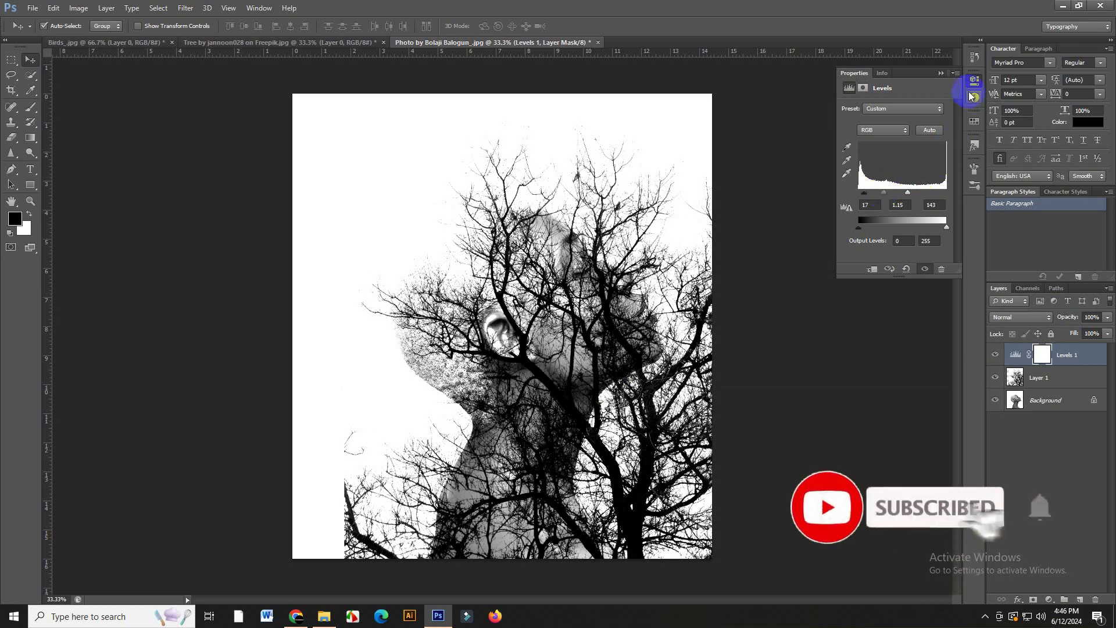
left_click(941, 73)
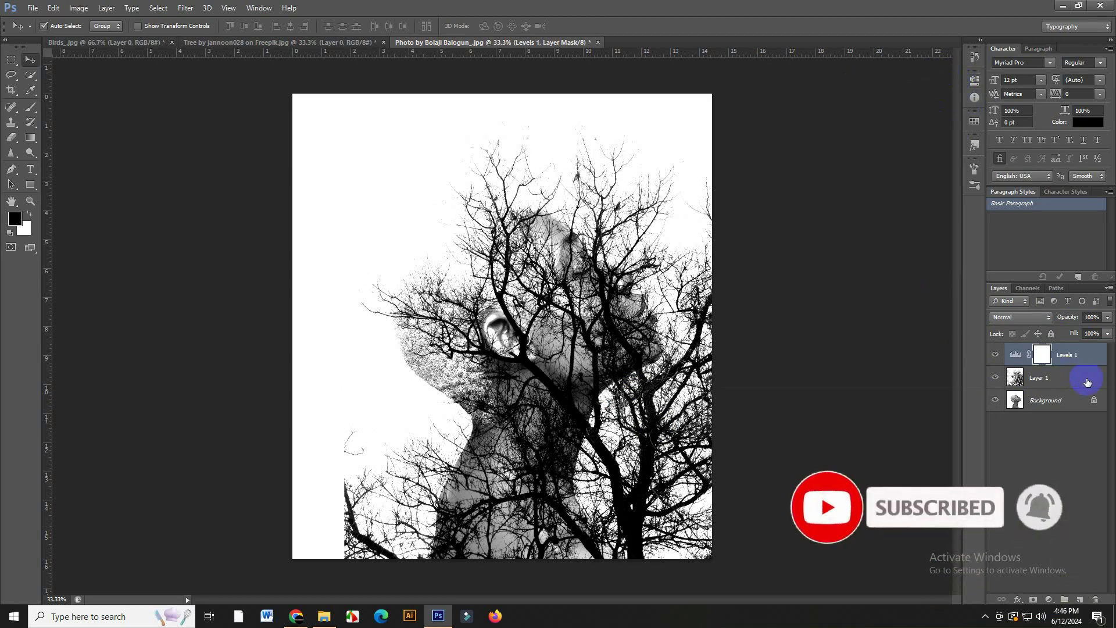
- Nudge the tree layer over the portrait and convert the locked portrait background into the regular layer Layer 0
left_click(1066, 382)
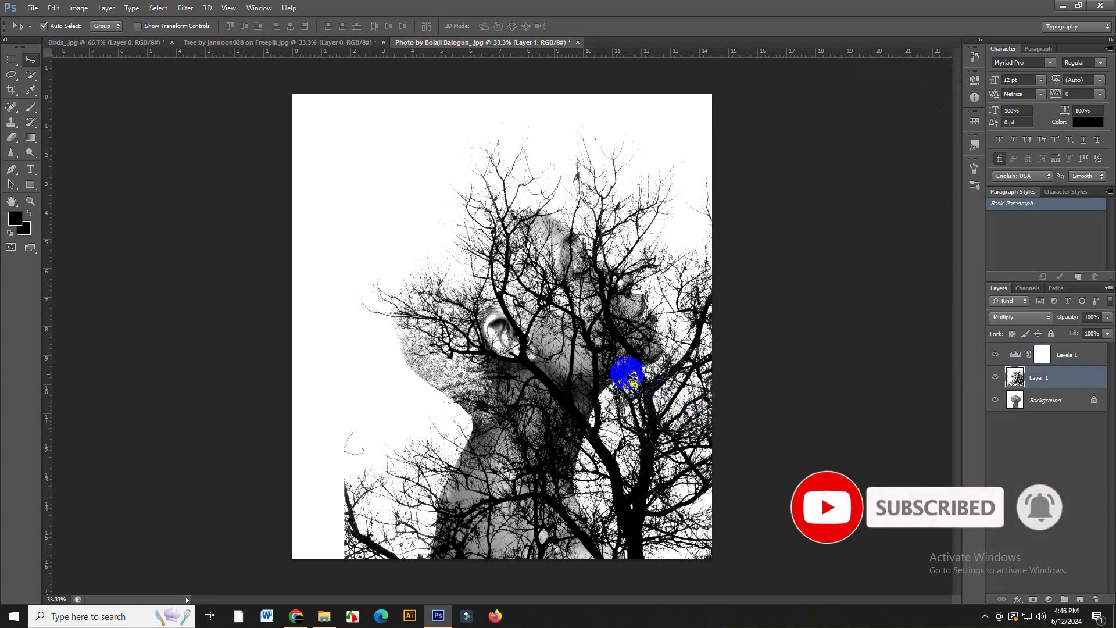
mouse_move(627, 377)
left_mouse_down()
mouse_move(621, 369)
mouse_move(637, 381)
left_mouse_up()
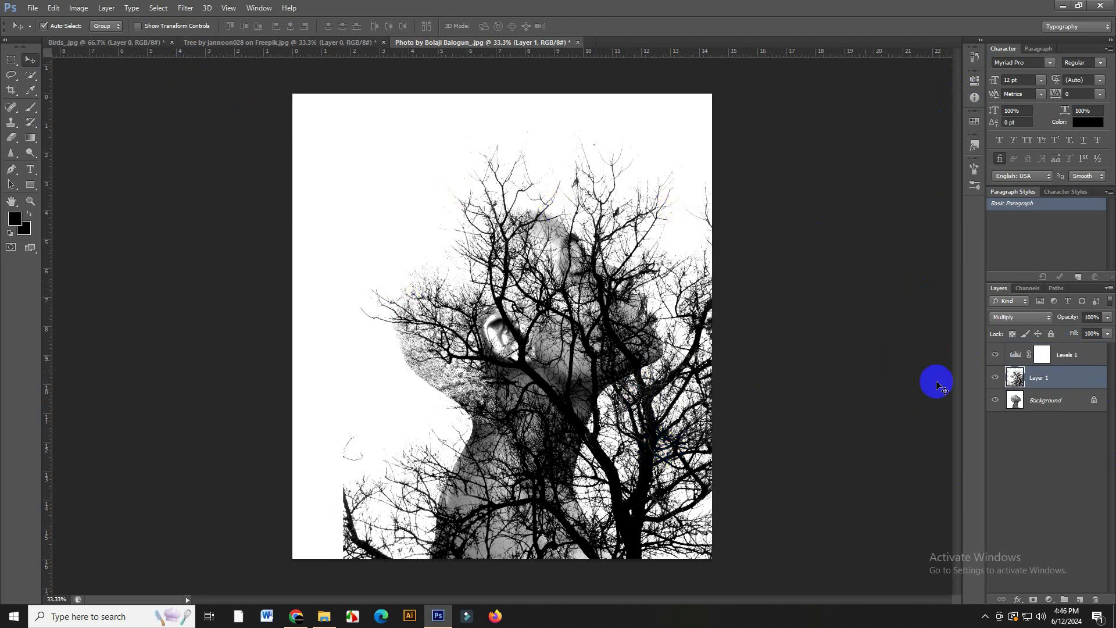
left_click(1058, 409)
left_click(1094, 402)
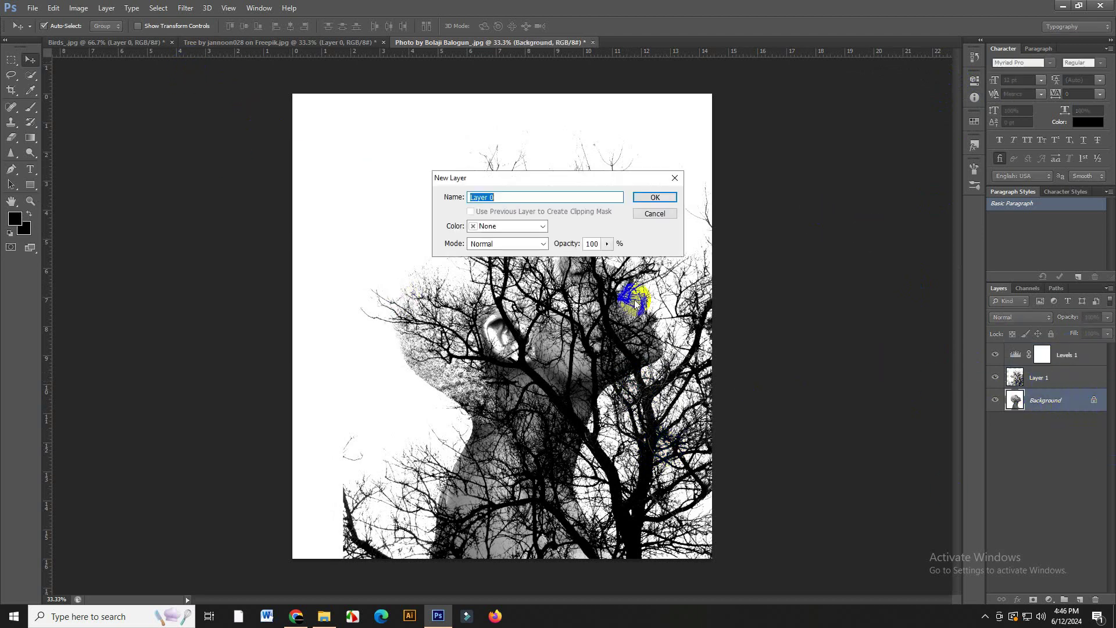
left_click(652, 193)
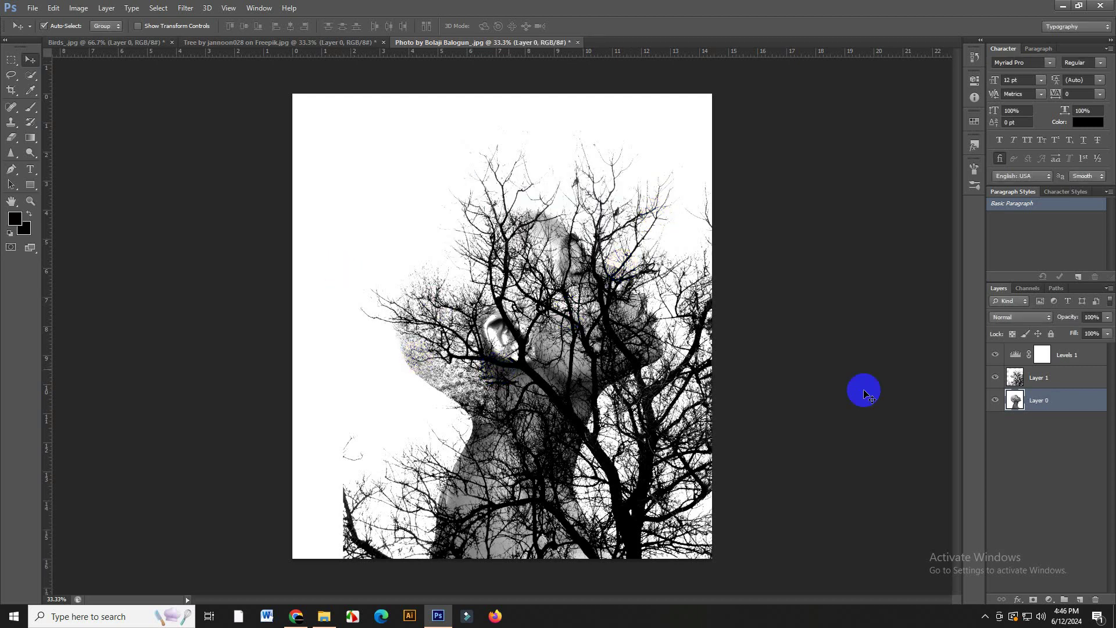
- Reposition the tree slightly to the left so its branches cover the woman's head and neck
left_click_drag(456, 377, 460, 378)
left_click(1032, 403)
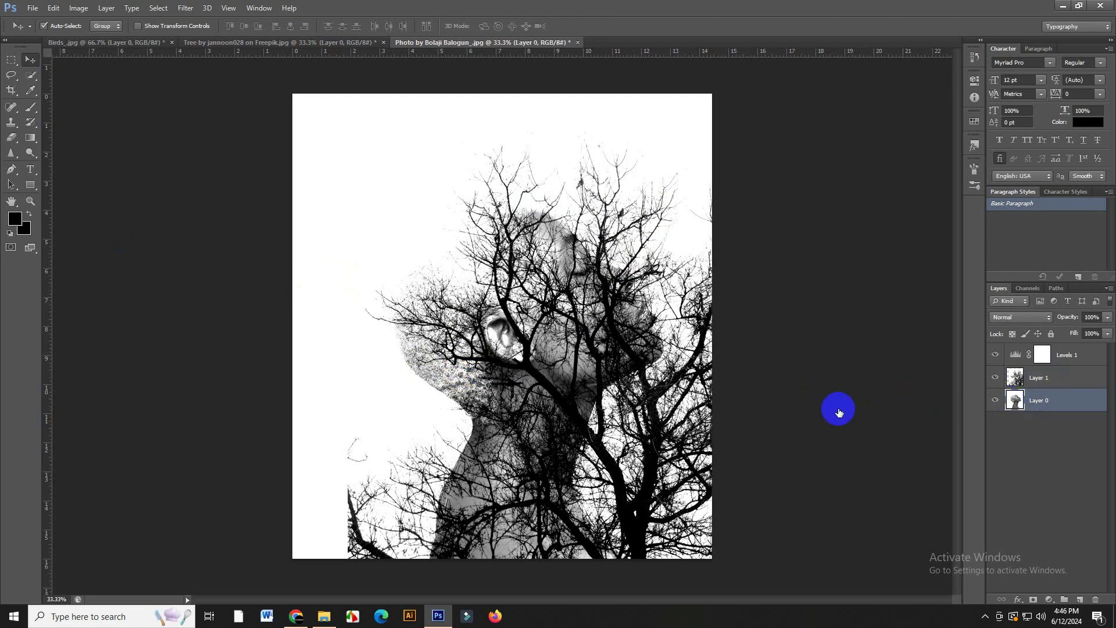
mouse_move(646, 388)
left_mouse_down()
mouse_move(627, 375)
mouse_move(608, 391)
mouse_move(620, 408)
mouse_move(610, 407)
mouse_move(616, 396)
mouse_move(653, 409)
mouse_move(646, 394)
left_mouse_up()
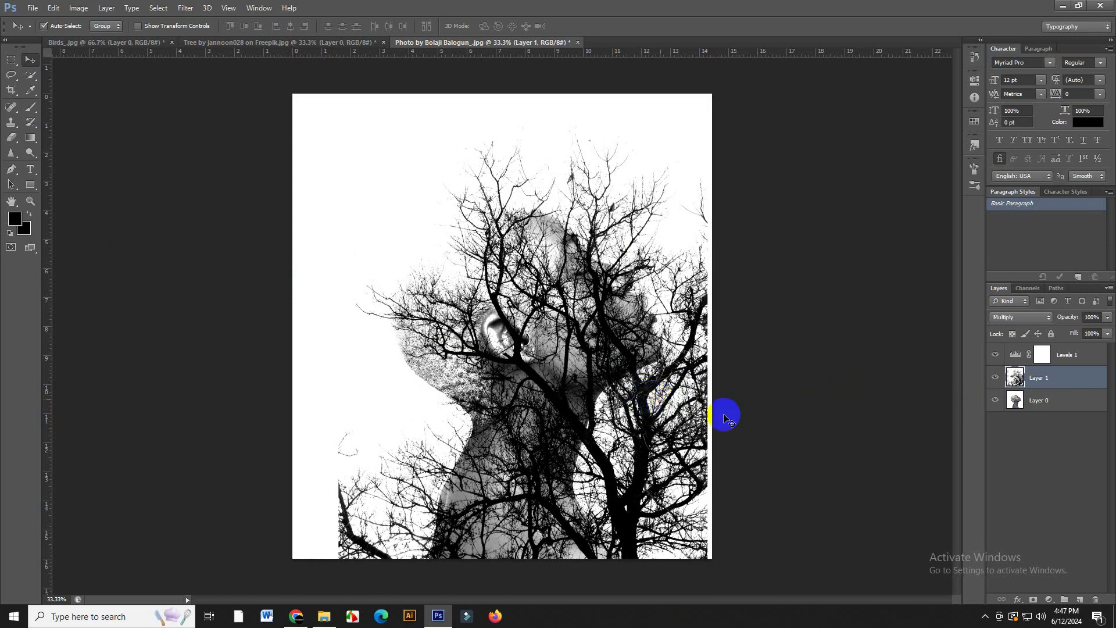
- Erase the tree branches in the white area in front of the neck and shoulder using the Eraser at size 300
right_click(11, 138)
left_click(55, 137)
left_click_drag(366, 474, 328, 533)
mouse_move(674, 579)
left_mouse_down()
mouse_move(632, 510)
mouse_move(693, 549)
mouse_move(661, 496)
mouse_move(710, 524)
mouse_move(698, 440)
mouse_move(711, 387)
mouse_move(697, 373)
mouse_move(647, 399)
mouse_move(639, 434)
mouse_move(673, 468)
mouse_move(601, 443)
mouse_move(608, 435)
mouse_move(604, 460)
mouse_move(650, 522)
left_mouse_up()
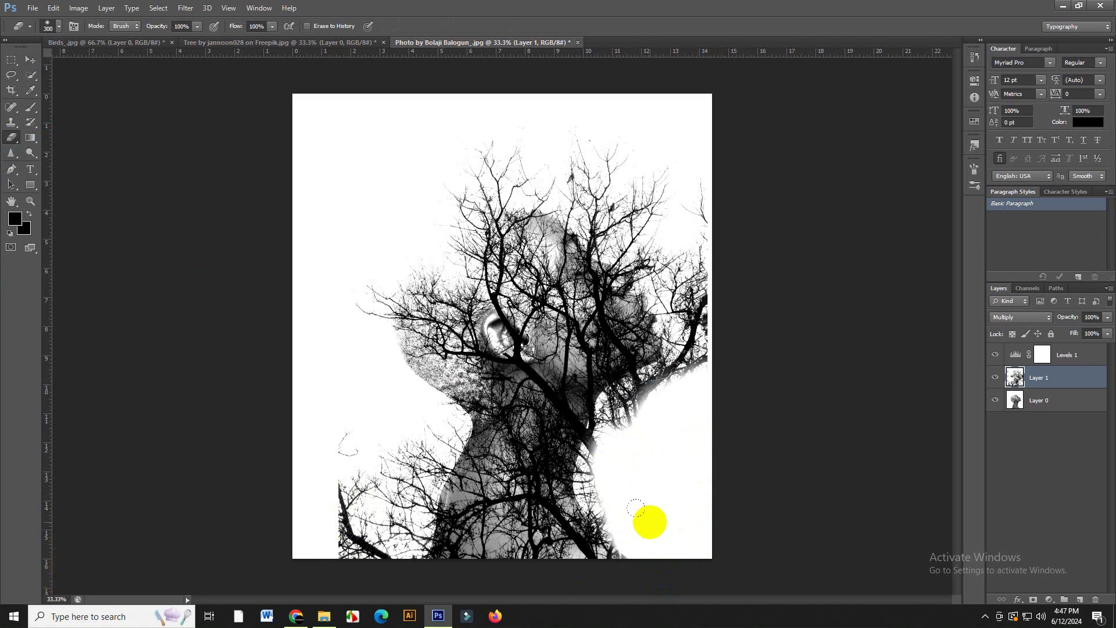
- Reduce the eraser size to 80 and erase the leftover branches along the chin, neck and front shoulder outline
key("bracketleft")
key("bracketleft")
left_click(550, 524)
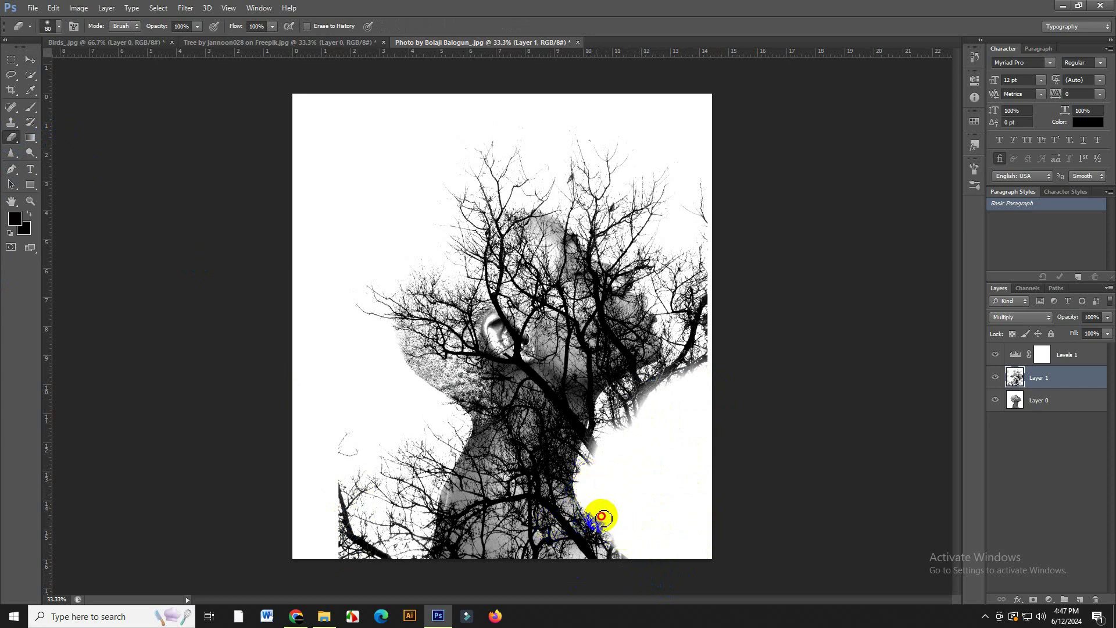
mouse_move(602, 516)
left_mouse_down()
mouse_move(640, 519)
mouse_move(582, 484)
left_mouse_up()
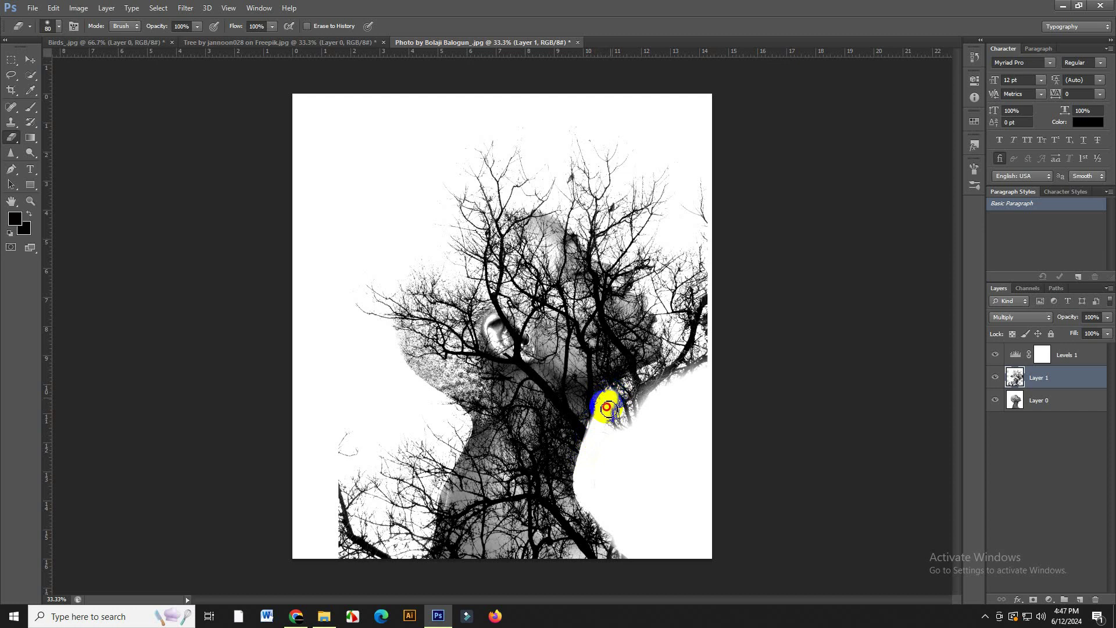
mouse_move(628, 390)
left_mouse_down()
mouse_move(716, 357)
mouse_move(672, 382)
mouse_move(629, 432)
mouse_move(651, 391)
mouse_move(606, 457)
mouse_move(634, 407)
left_mouse_up()
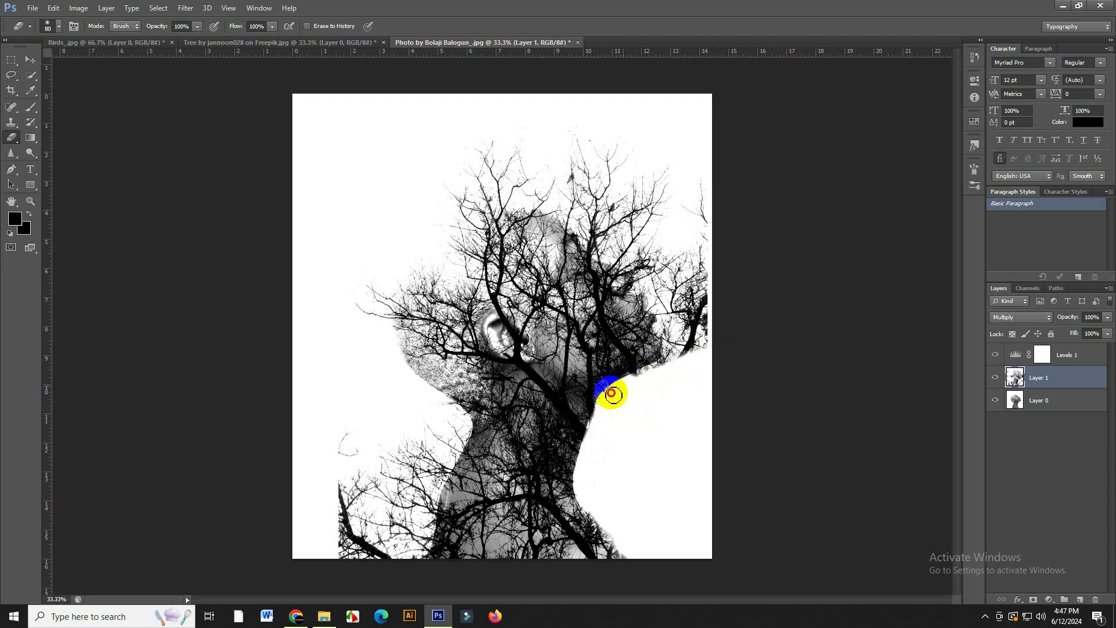
mouse_move(619, 422)
left_mouse_down()
mouse_move(637, 376)
mouse_move(708, 354)
mouse_move(740, 377)
left_mouse_up()
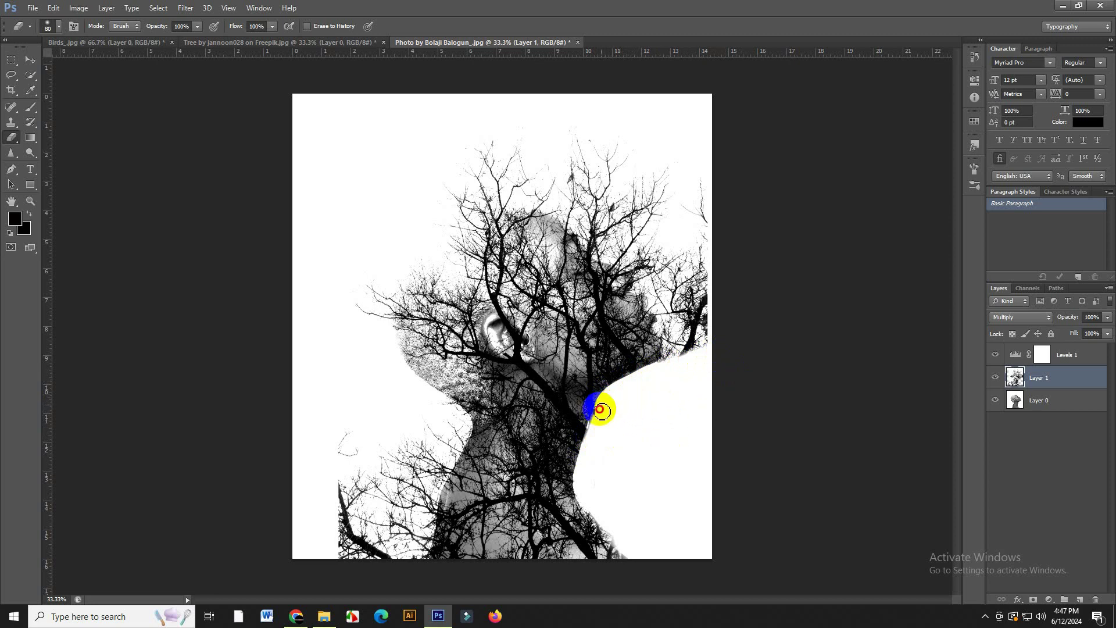
left_click_drag(600, 410, 596, 423)
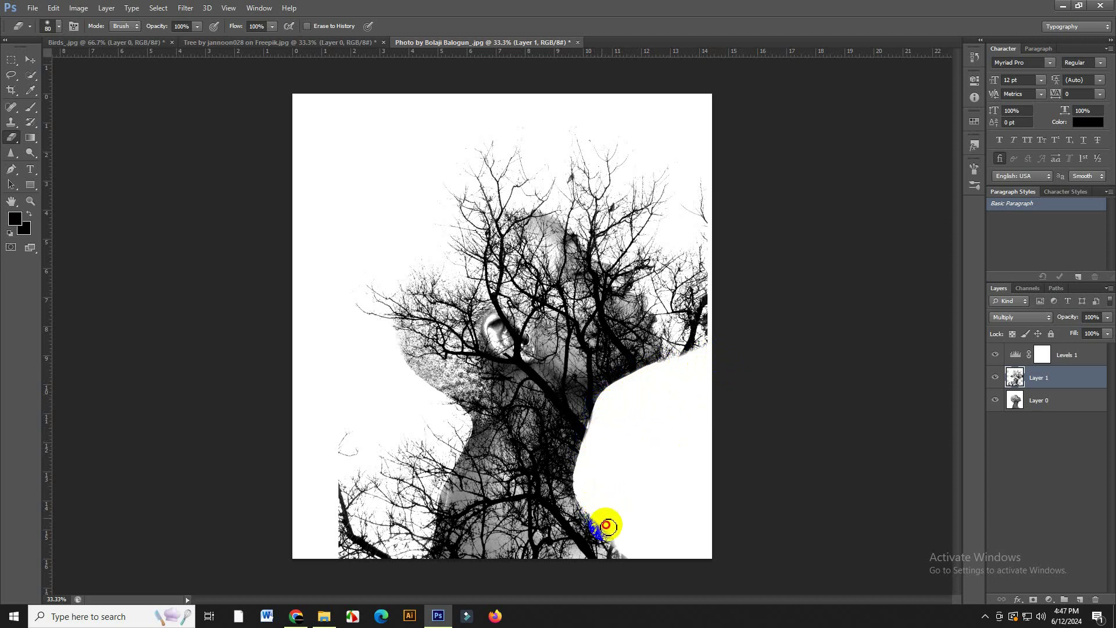
left_click_drag(618, 541, 632, 552)
mouse_move(344, 486)
left_mouse_down()
mouse_move(335, 443)
mouse_move(364, 428)
left_mouse_up()
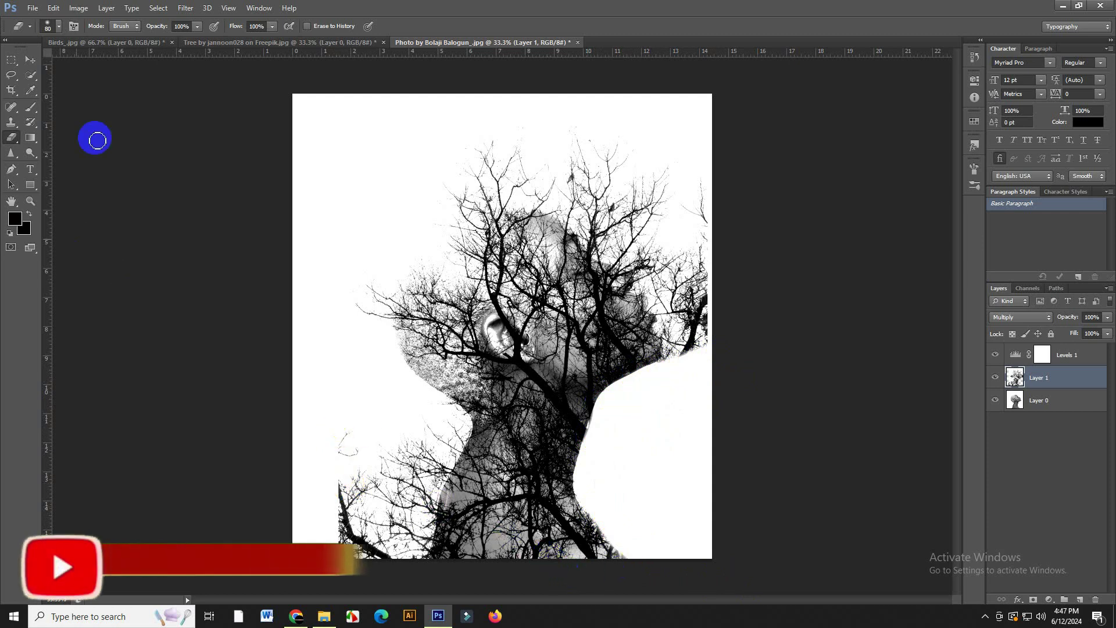
- Copy the birds layer into the portrait document and place the flock above the back of the head
left_click(125, 40)
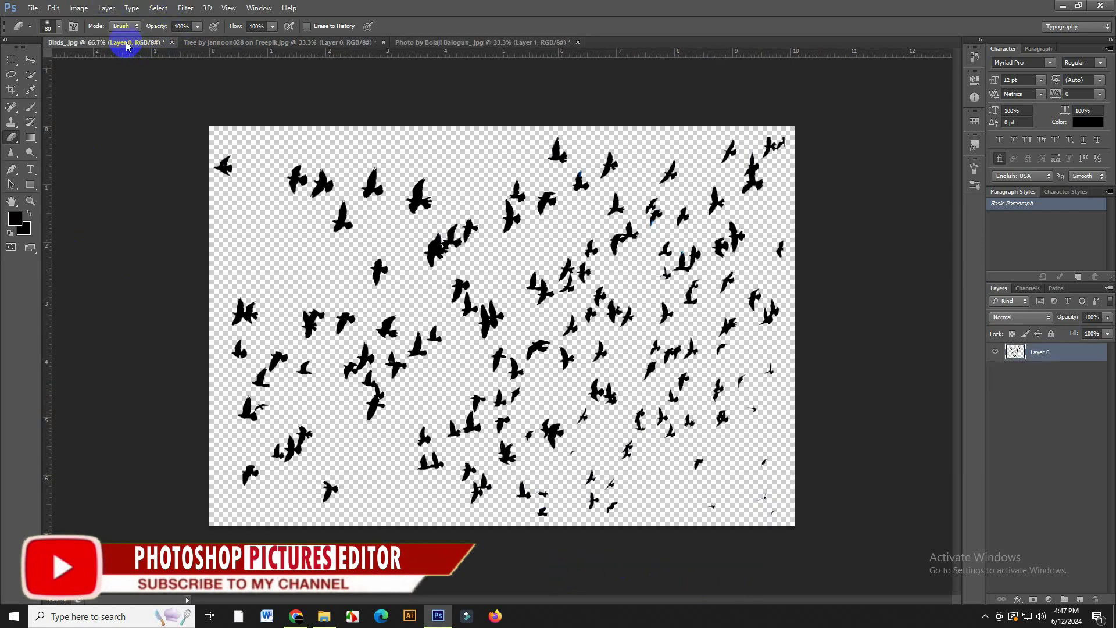
left_click(30, 59)
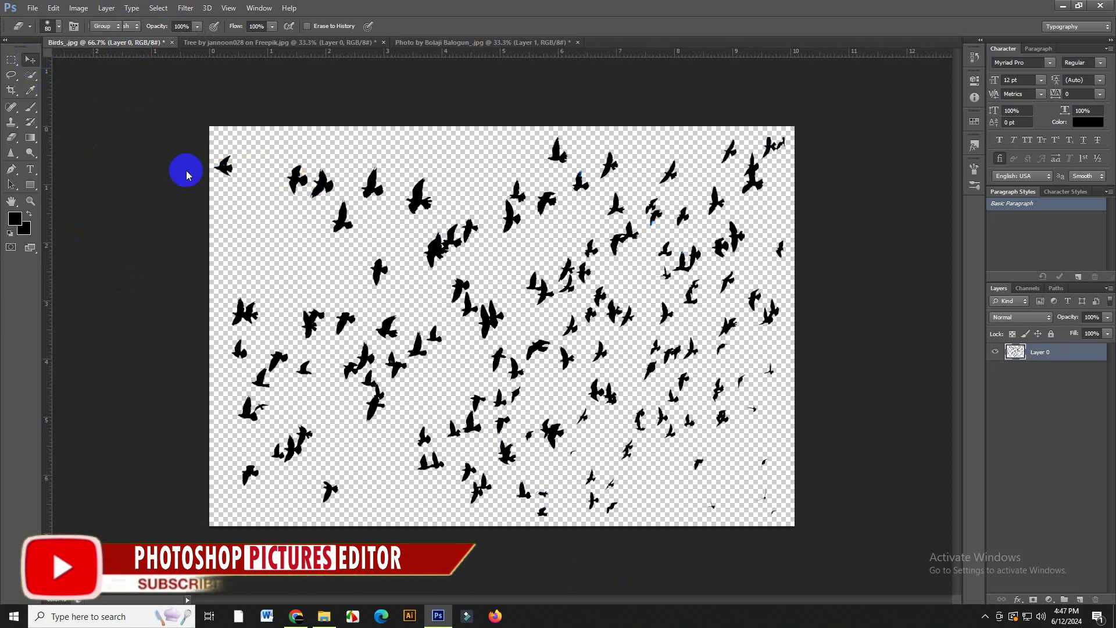
left_click_drag(224, 170, 531, 226)
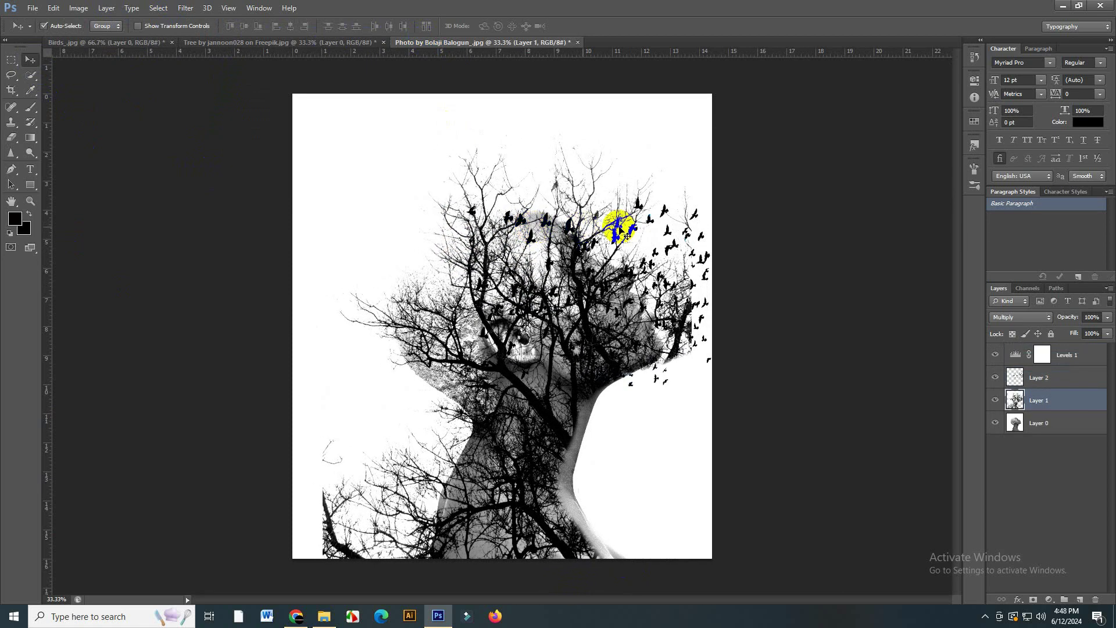
left_click_drag(636, 237, 506, 124)
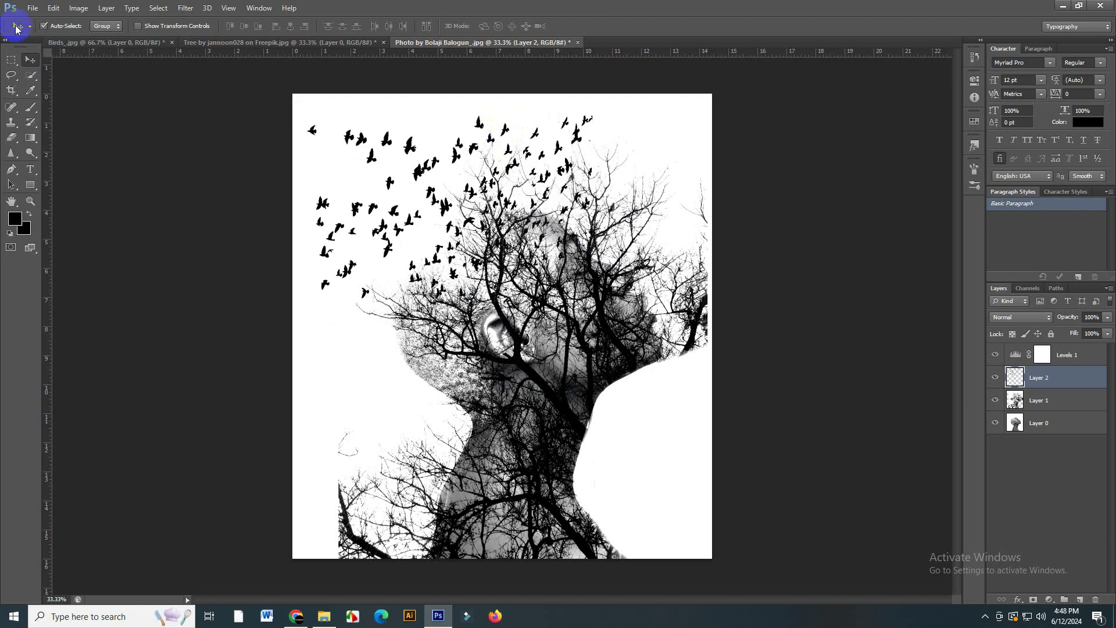
- Free Transform the birds layer, scaling it to about 84% and rotating it to about -18.19°
left_click(55, 10)
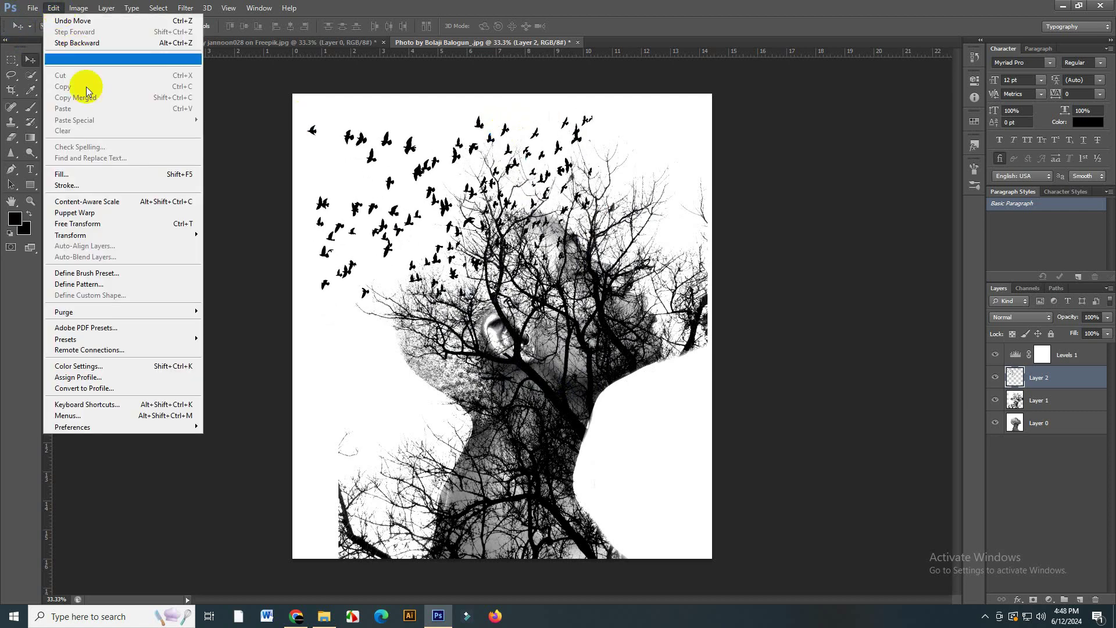
left_click(119, 227)
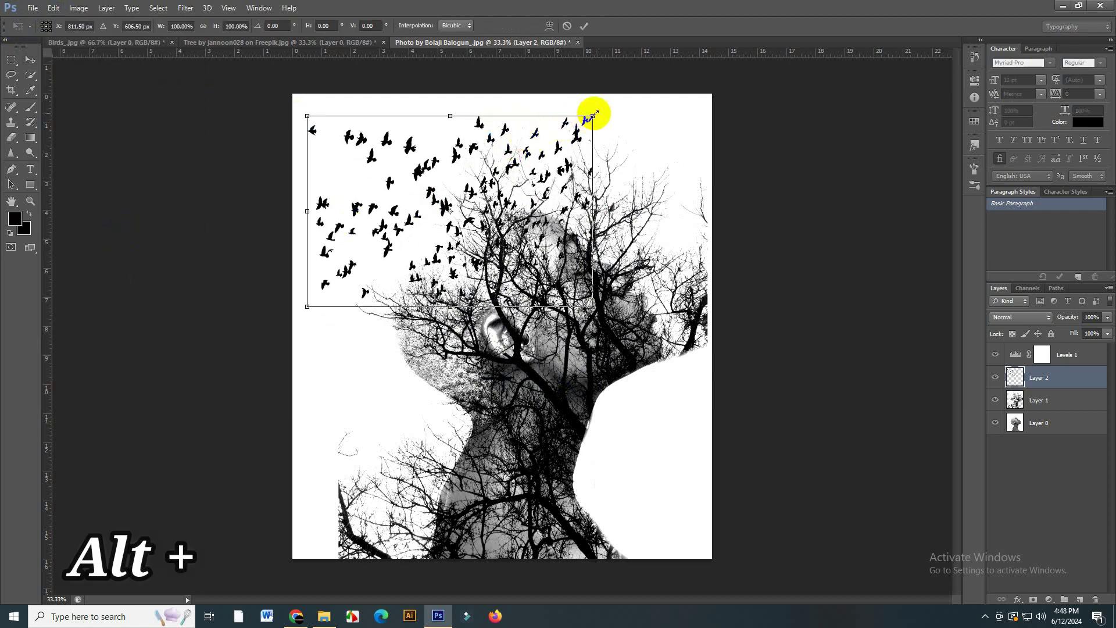
left_click_drag(592, 115, 656, 145)
left_click_drag(617, 100, 581, 154)
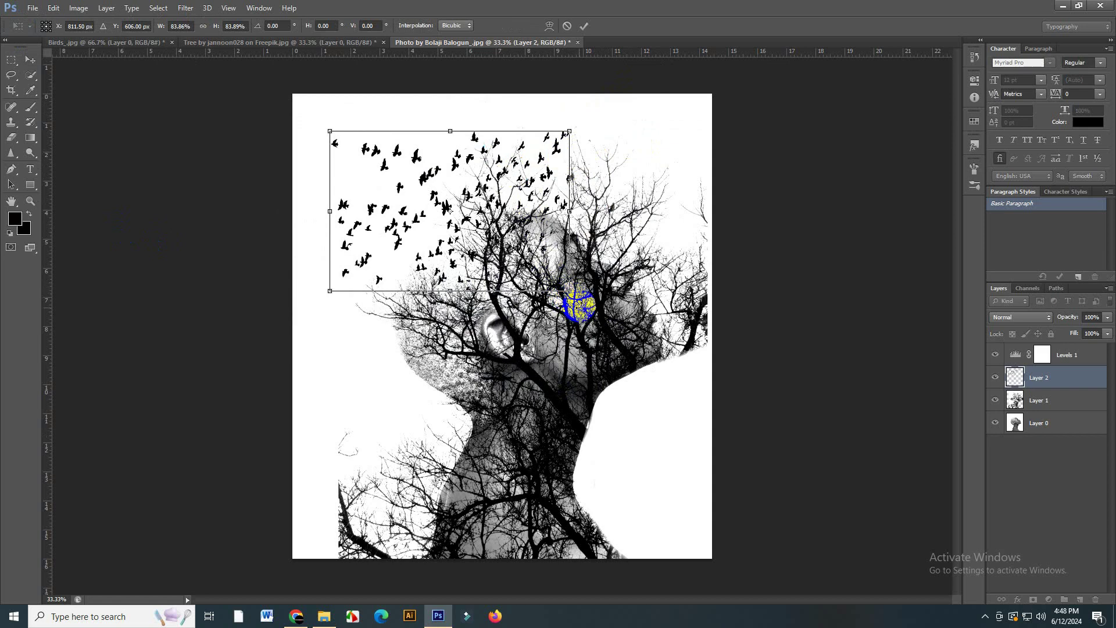
left_click_drag(578, 306, 617, 245)
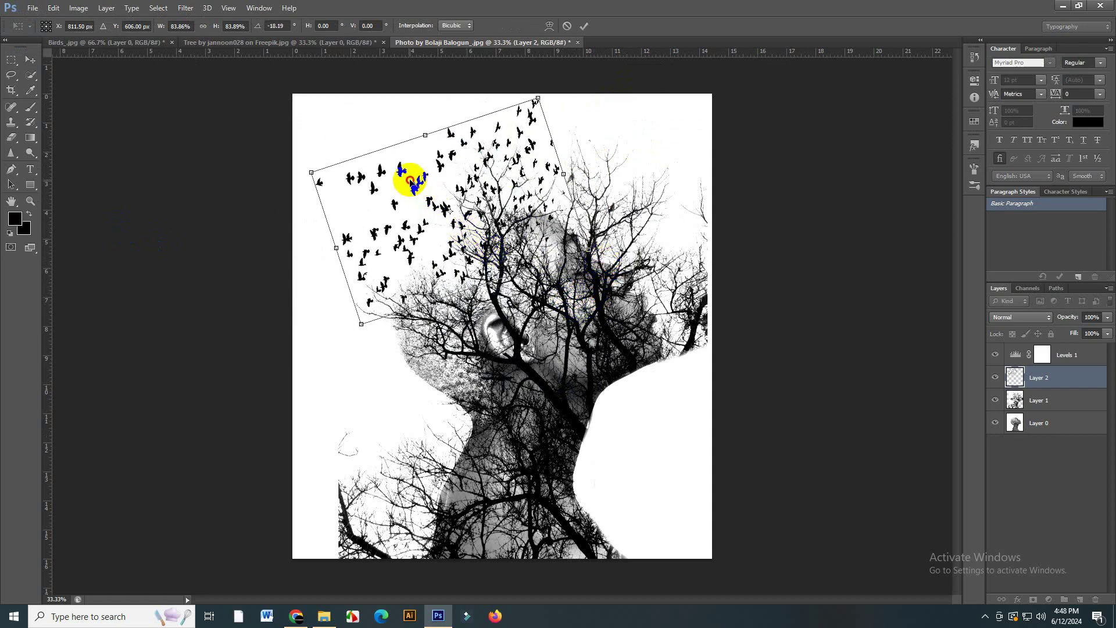
- Rescale the birds layer to about 87.7%, position the flock above the back of the head, and apply the transform
mouse_move(410, 181)
left_mouse_down()
mouse_move(379, 169)
mouse_move(401, 174)
left_mouse_up()
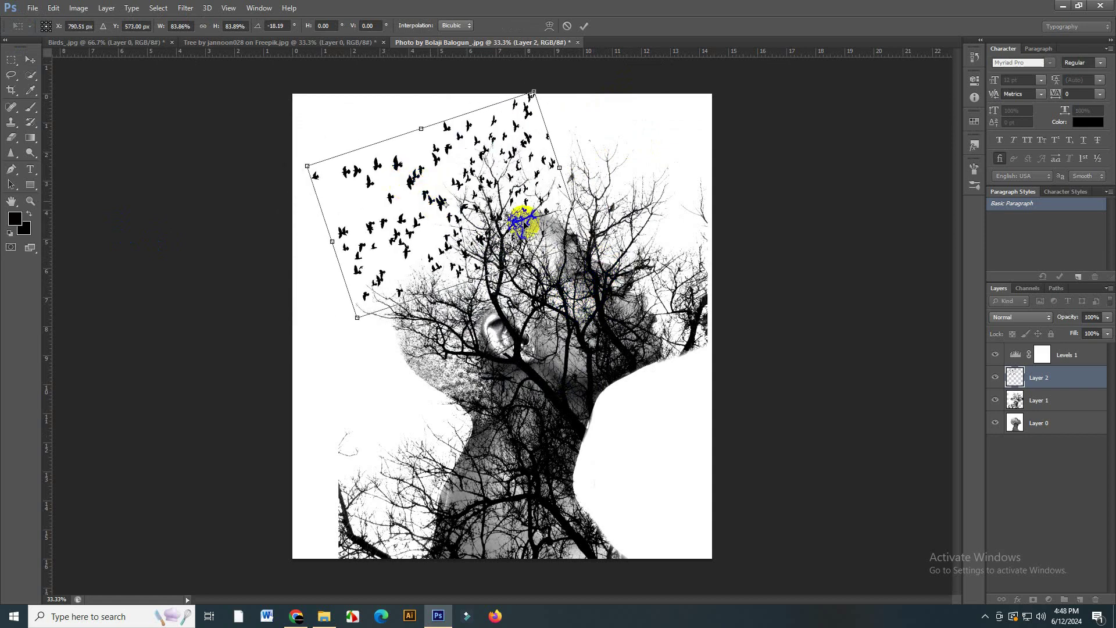
left_click_drag(584, 238, 642, 260)
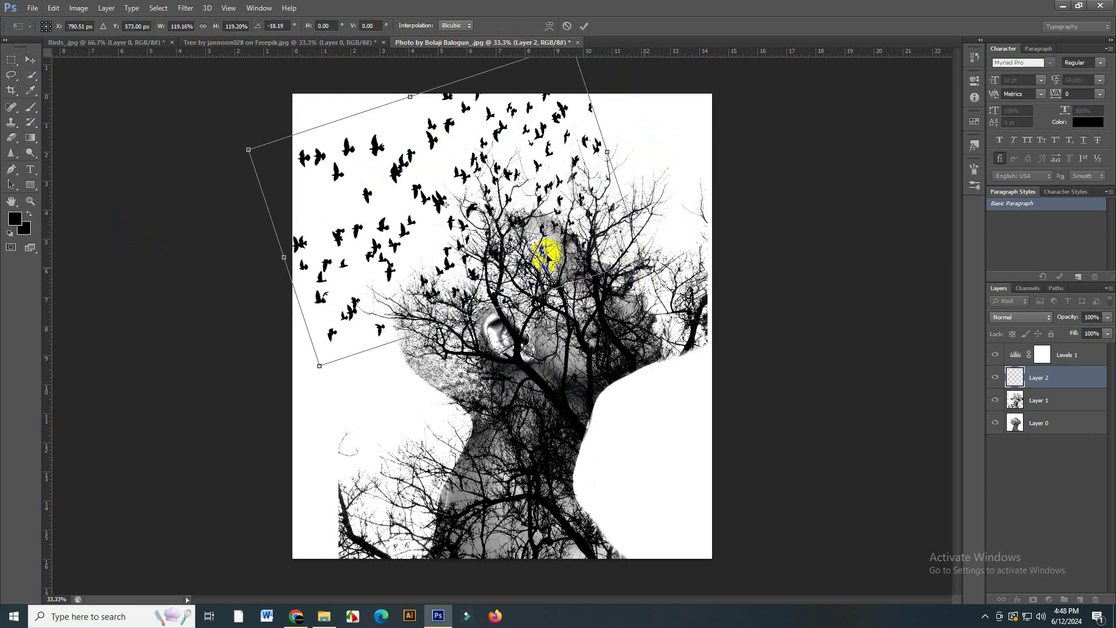
left_click_drag(395, 169, 423, 188)
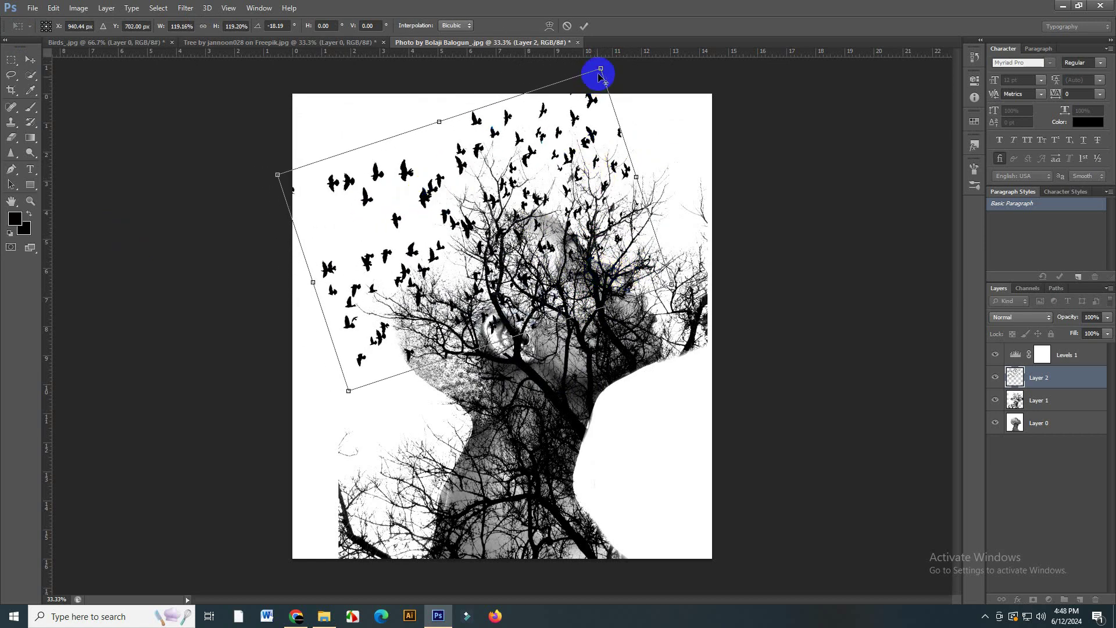
left_click_drag(600, 70, 578, 112)
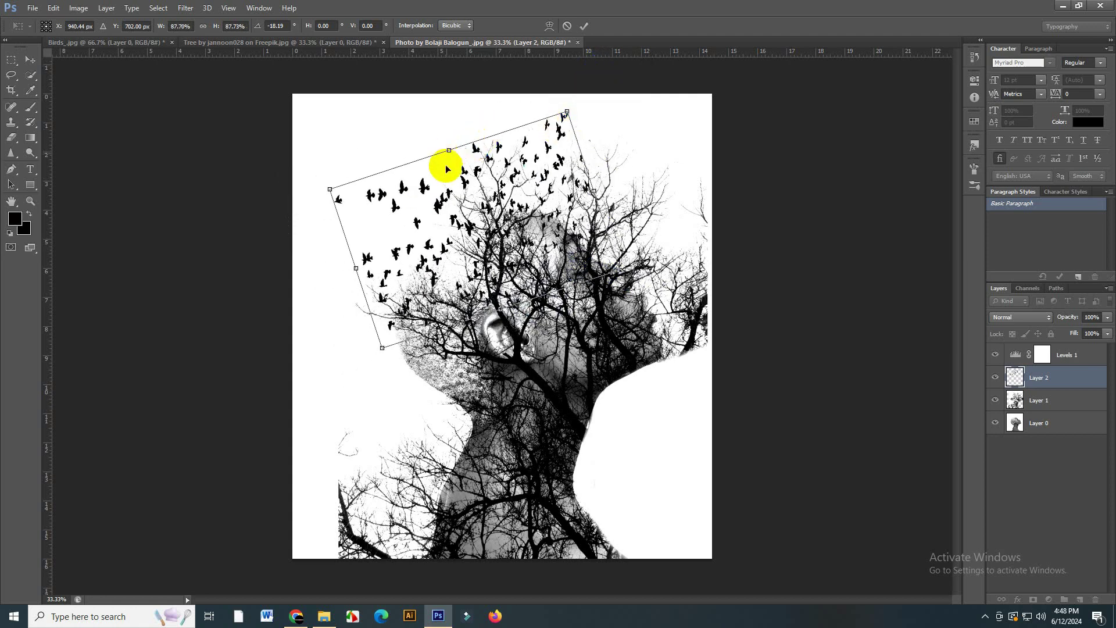
left_click_drag(443, 167, 402, 161)
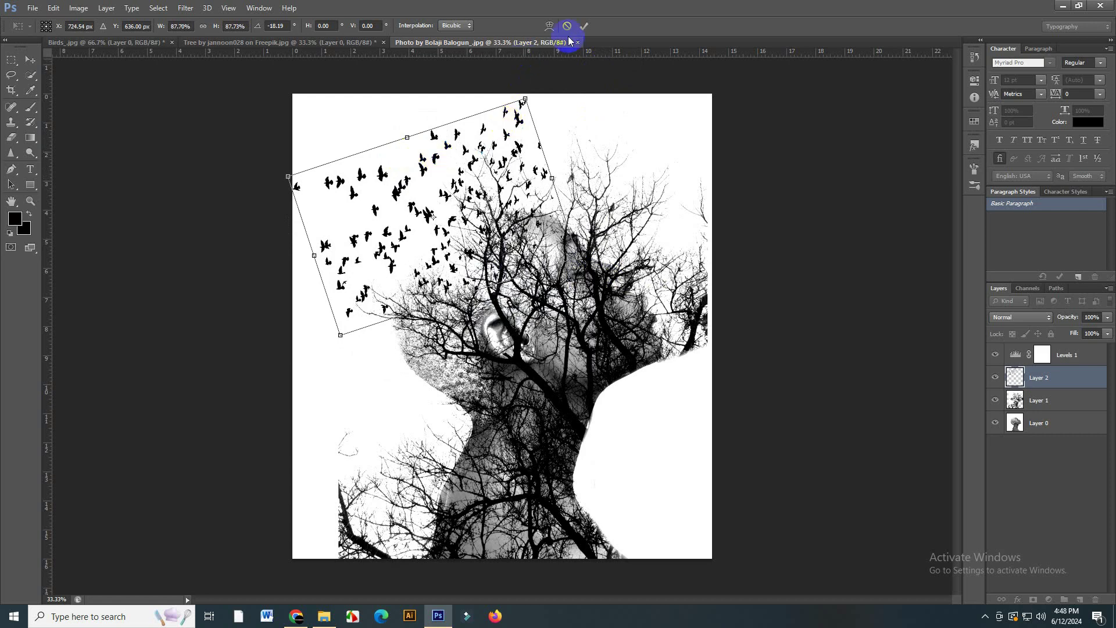
left_click(584, 27)
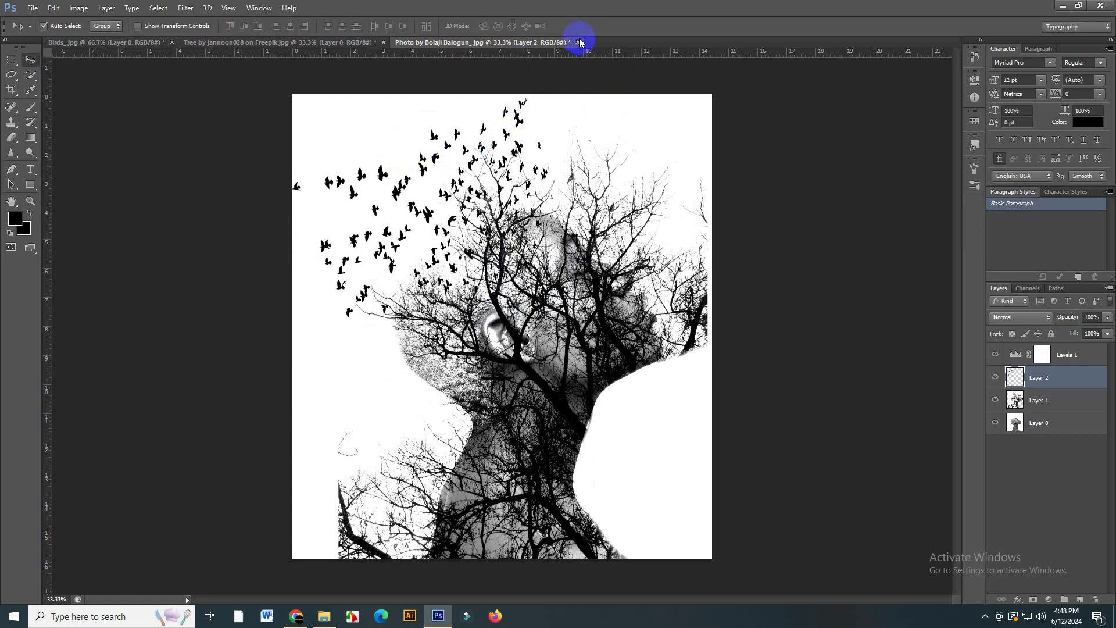
- Merge the tree layer (Layer 1) and the portrait layer (Layer 0) into a single layer
left_click(1056, 405)
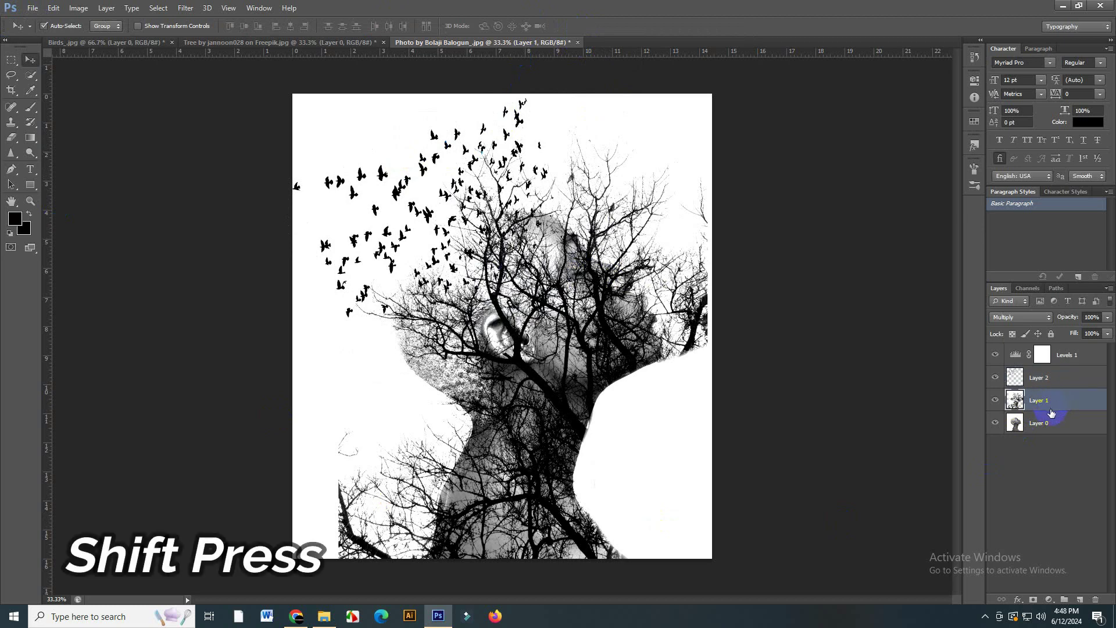
left_click(1047, 429, "shift")
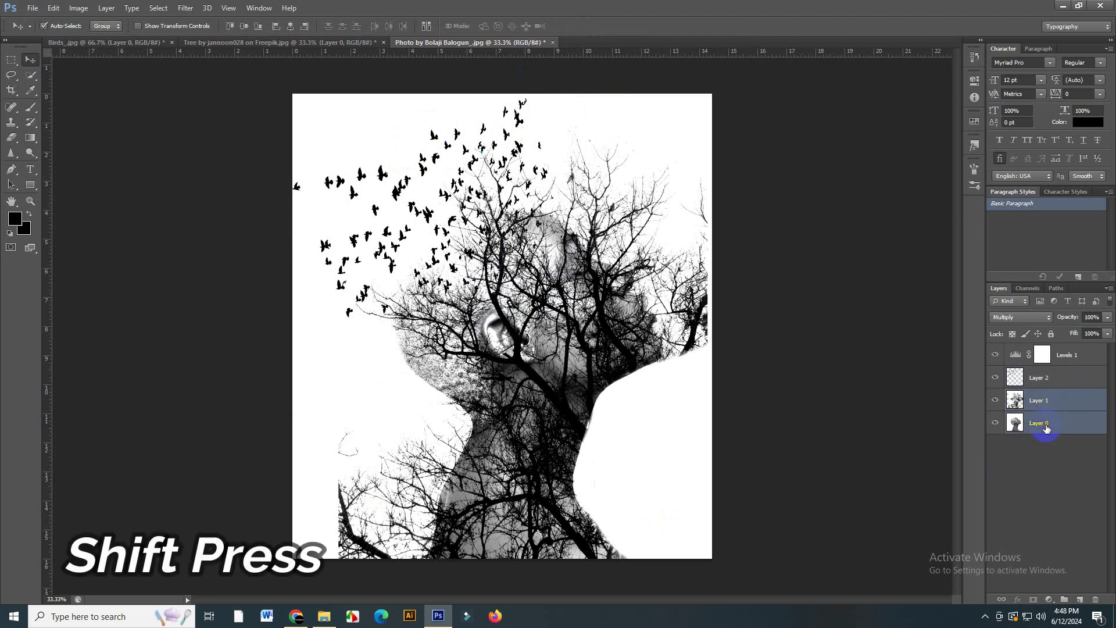
right_click(1060, 408)
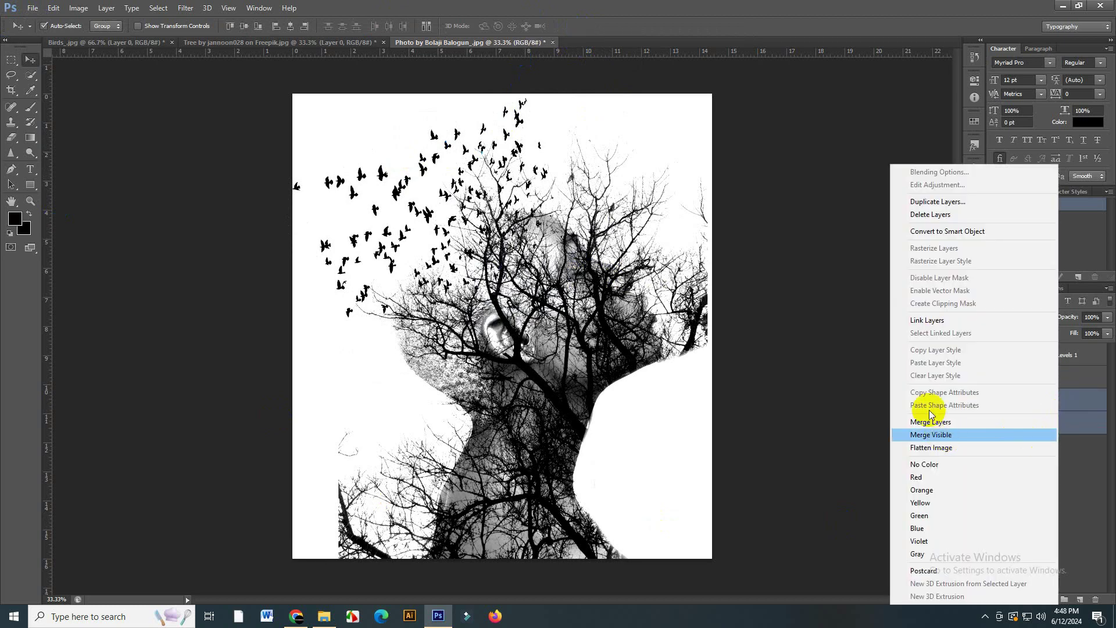
left_click(954, 423)
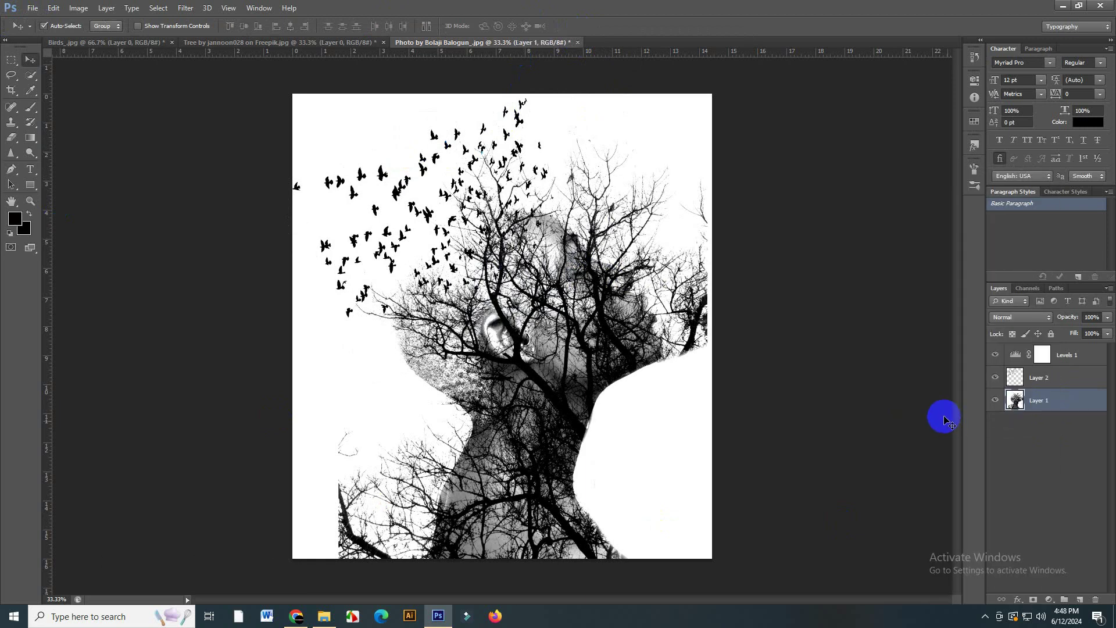
left_click_drag(1039, 401, 1037, 394)
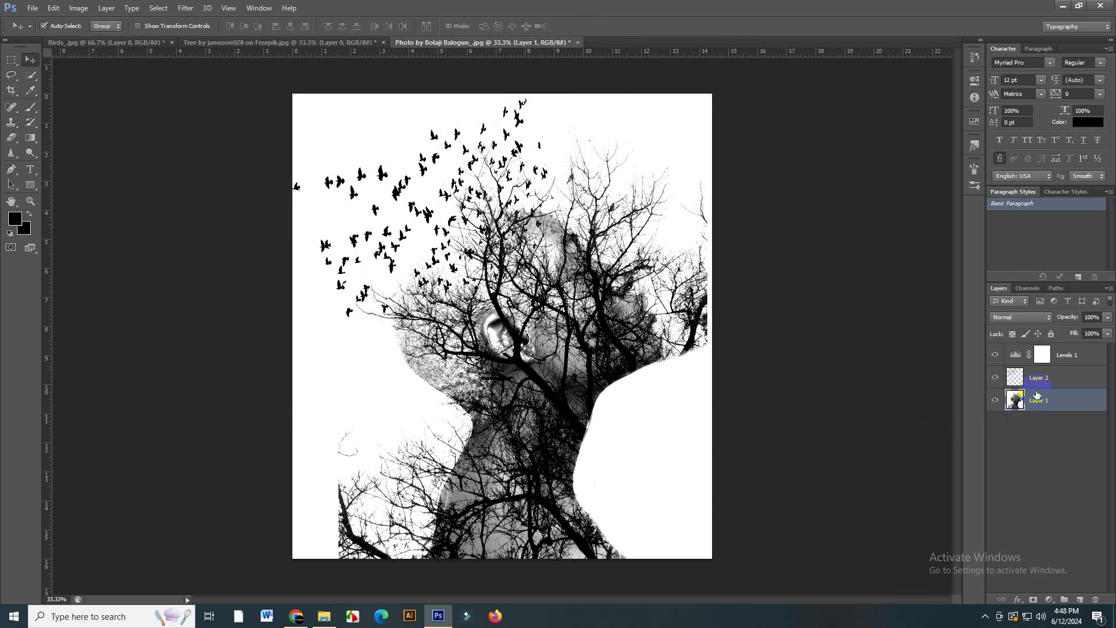
- Add a Curves adjustment above the birds layer, moving the black point to input 6 and the white point to about 236
left_click(1070, 385)
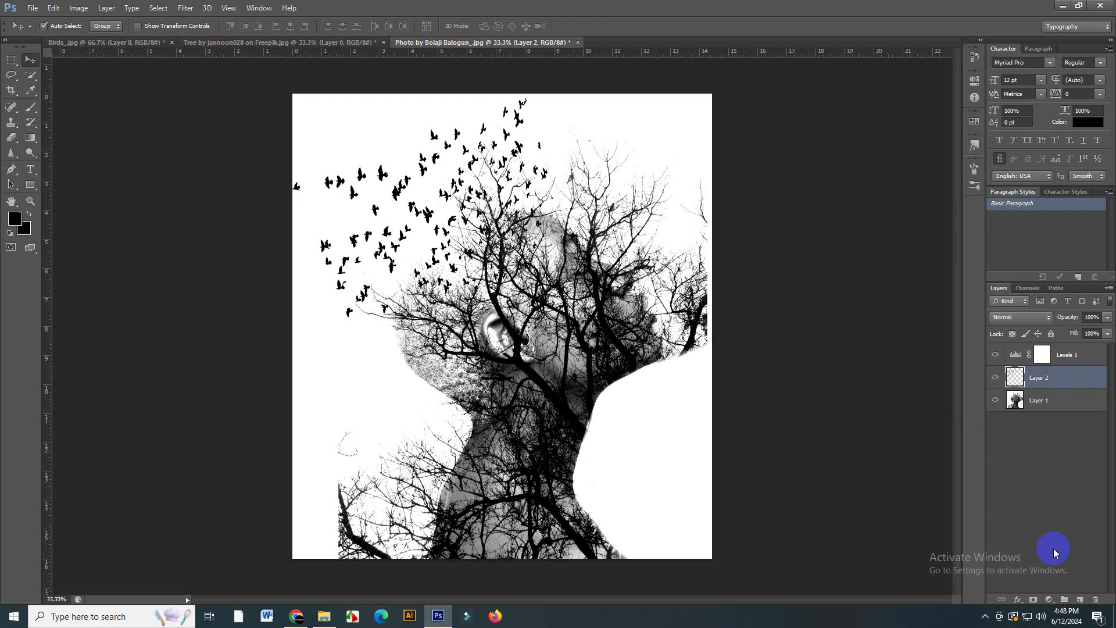
left_click(1049, 600)
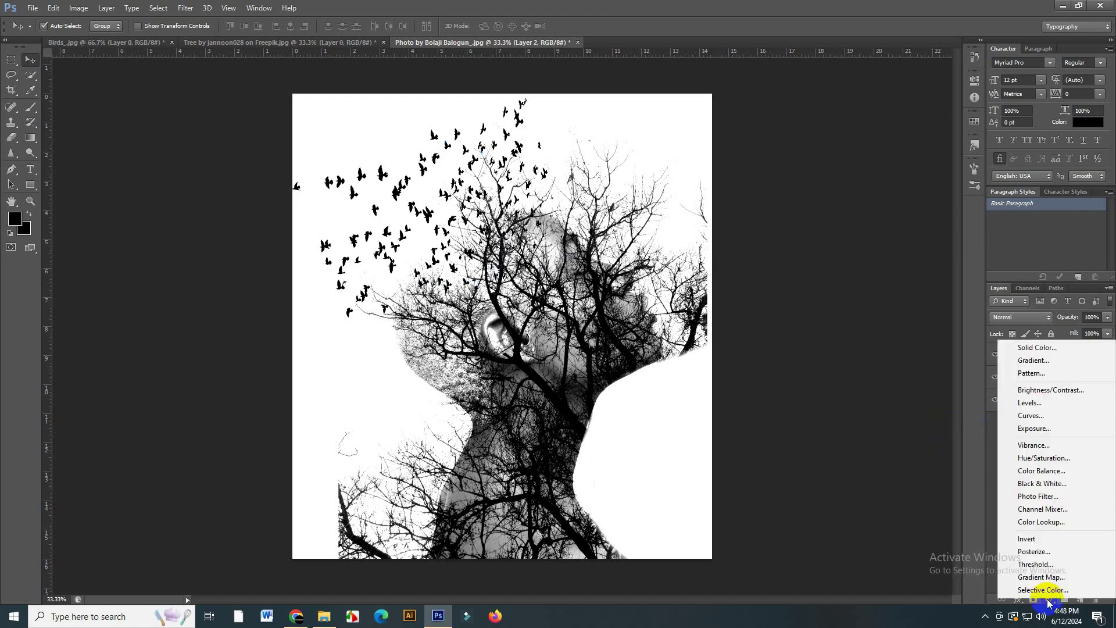
left_click(1033, 416)
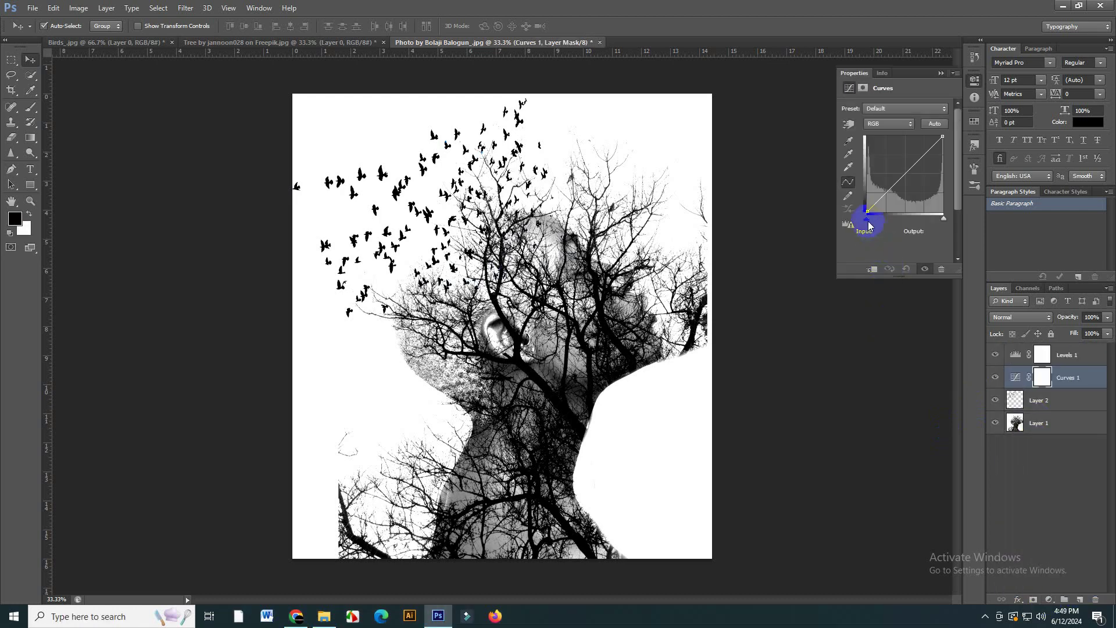
left_click_drag(869, 220, 868, 219)
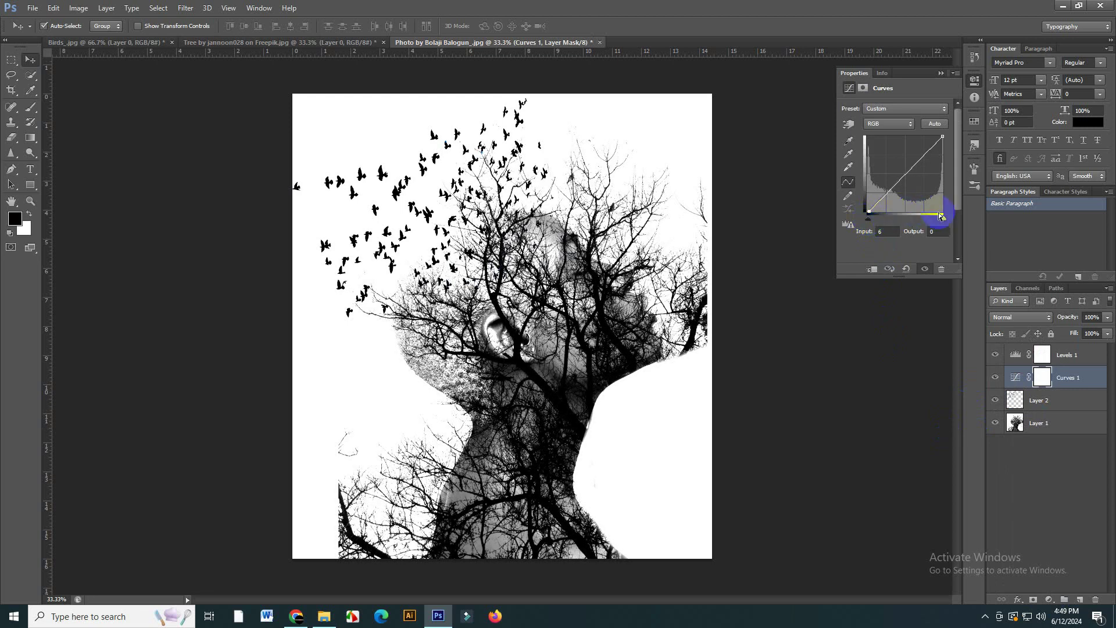
left_click_drag(944, 218, 940, 219)
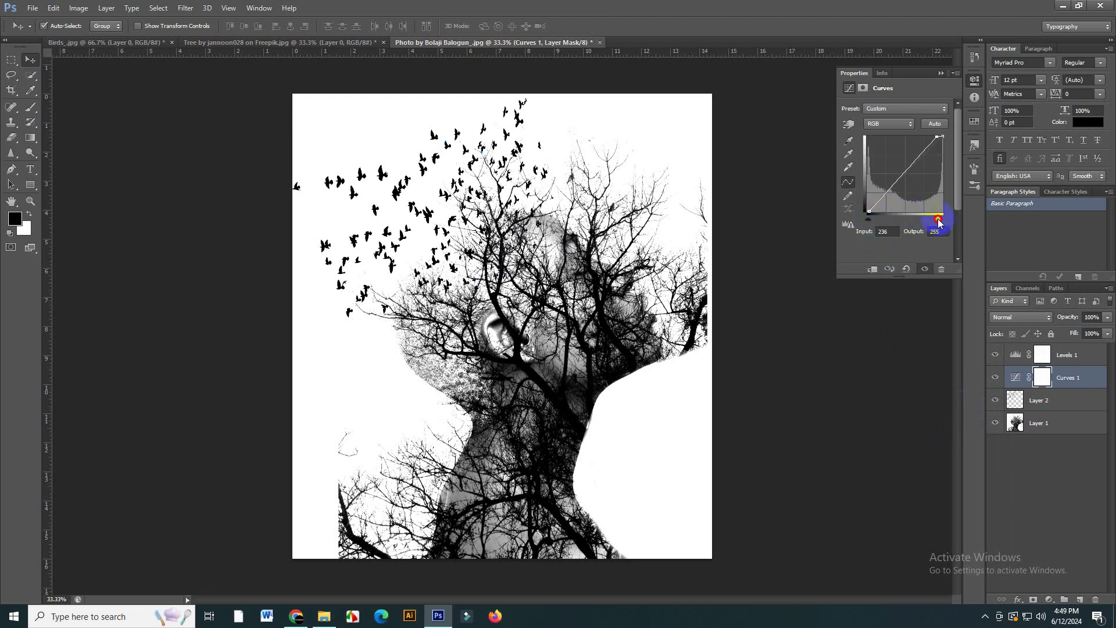
left_click(941, 73)
left_click(926, 124)
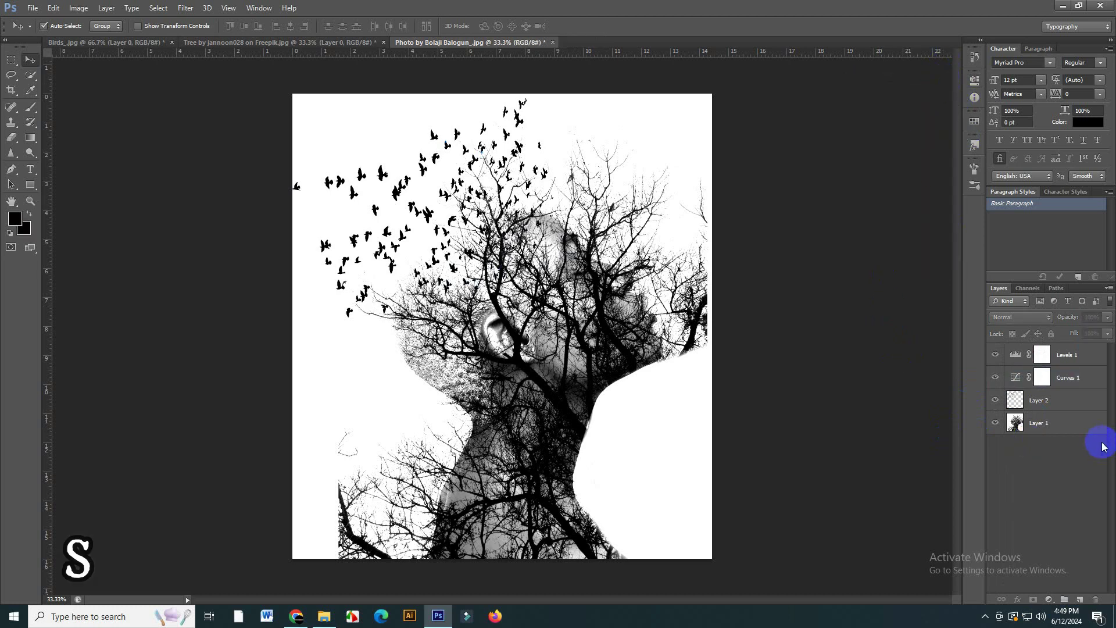
- Select all four layers, from Layer 1 to Levels 1, and convert them to one smart object
left_click(1063, 428, "shift")
left_click(1075, 355, "shift")
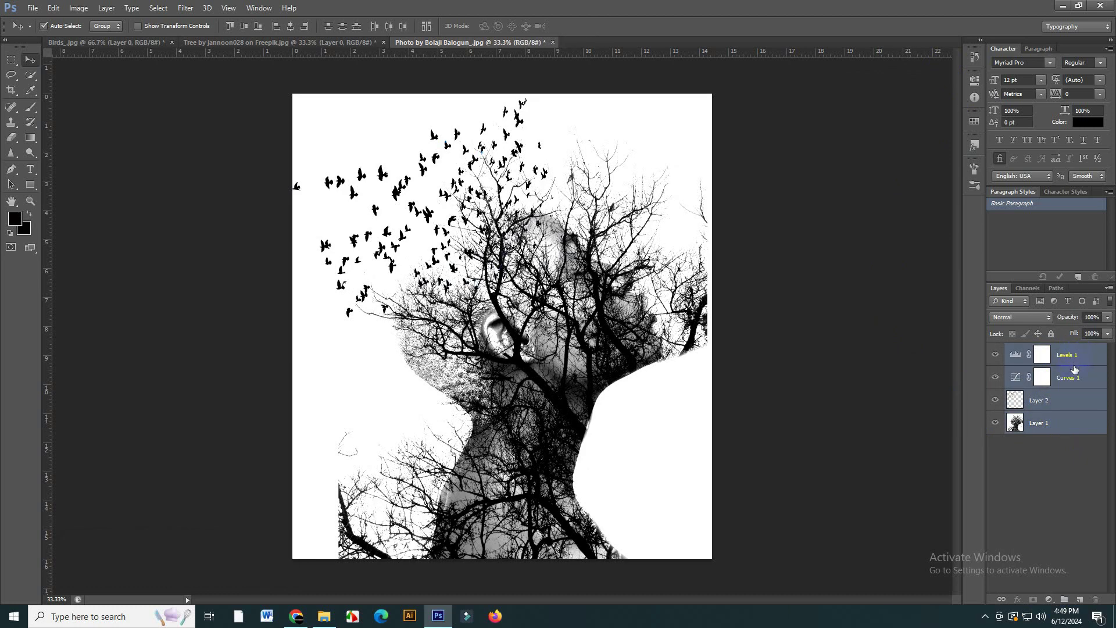
right_click(1075, 370)
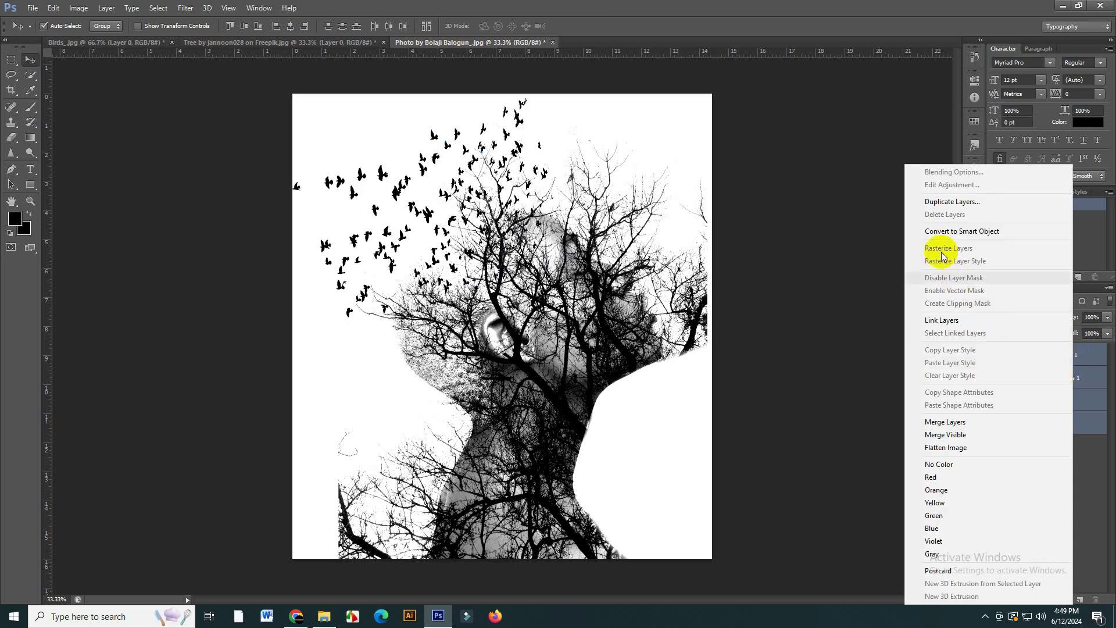
left_click(950, 232)
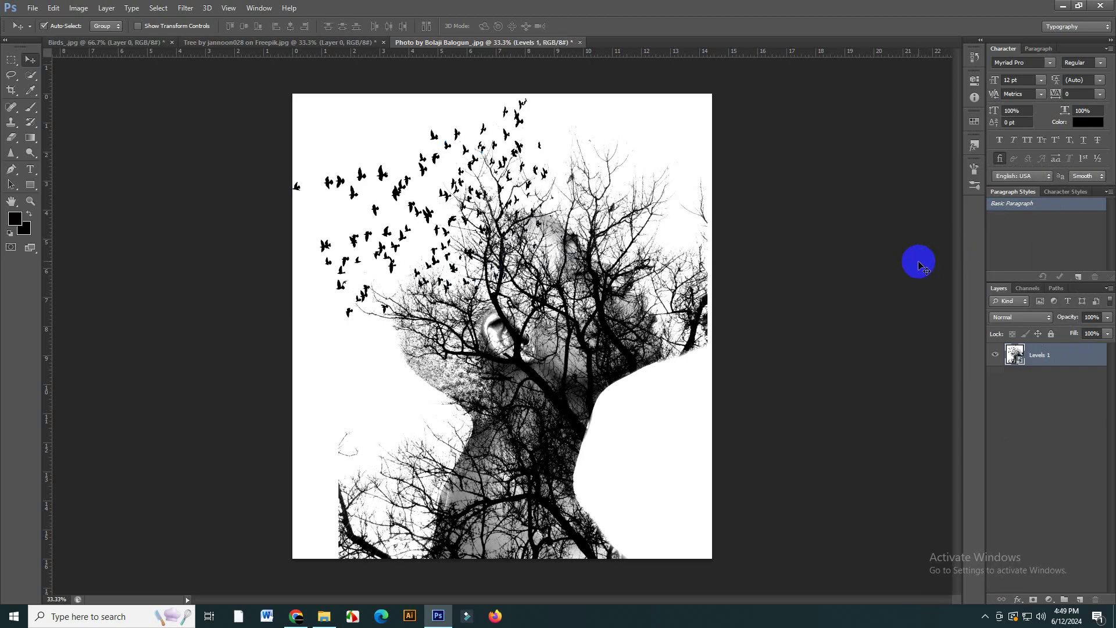
- Add a Hue/Saturation adjustment layer and clip it to the smart object
left_click(1050, 600)
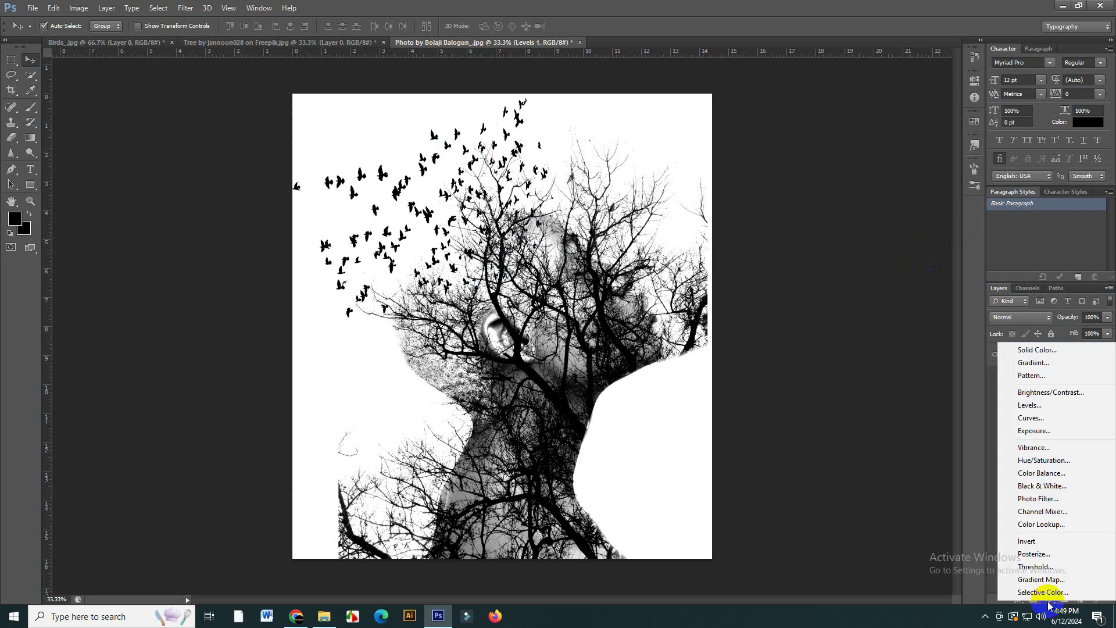
left_click(1043, 460)
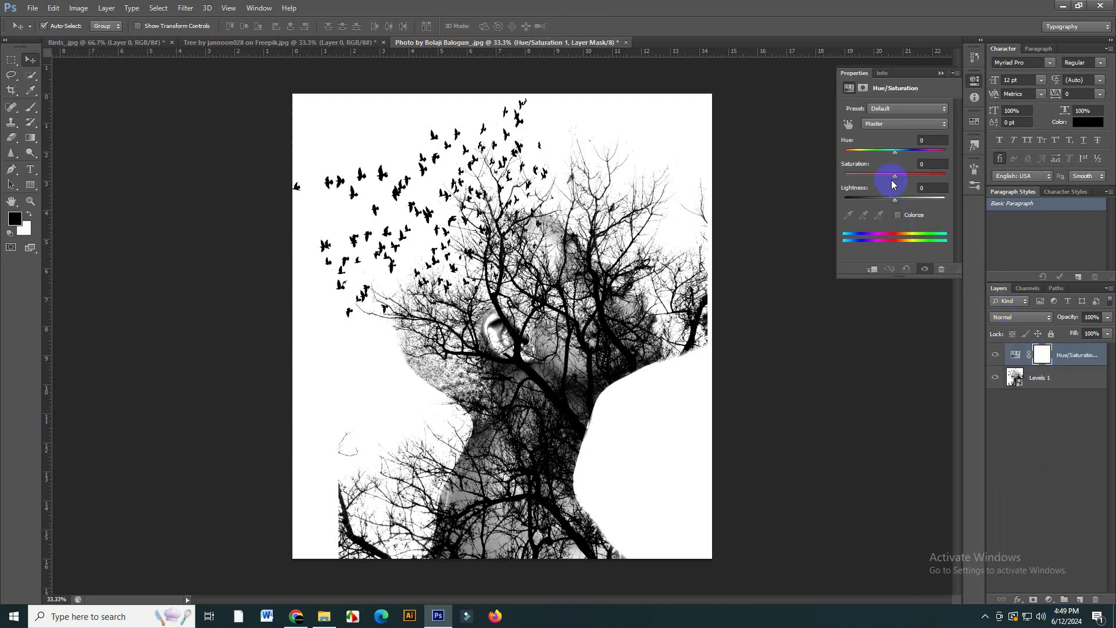
mouse_move(893, 155)
left_mouse_down()
mouse_move(913, 154)
mouse_move(879, 157)
mouse_move(898, 161)
left_mouse_up()
left_click(874, 269)
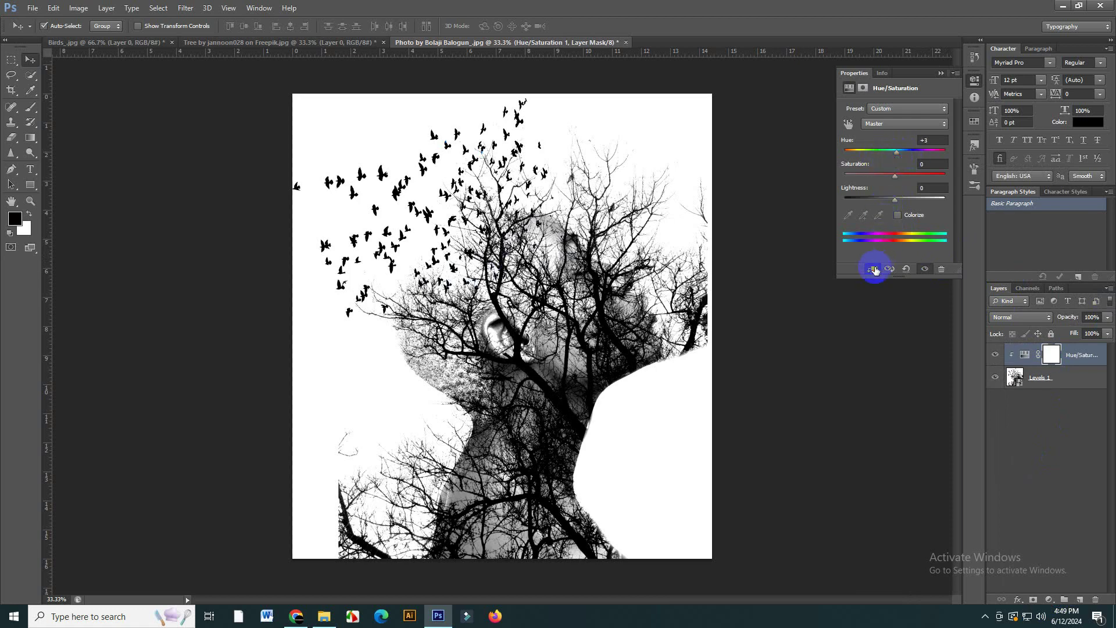
- Colorize the composite with the Hue/Saturation adjustment, setting Saturation to 60 and Hue to 199 for a blue tint
left_click(897, 216)
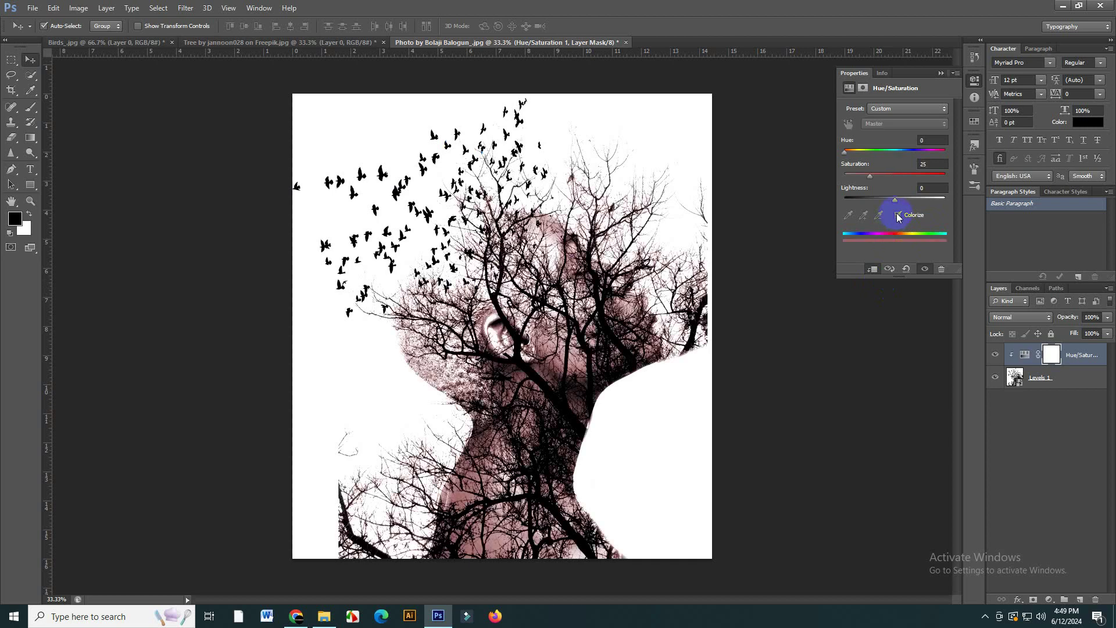
left_click_drag(867, 176, 905, 176)
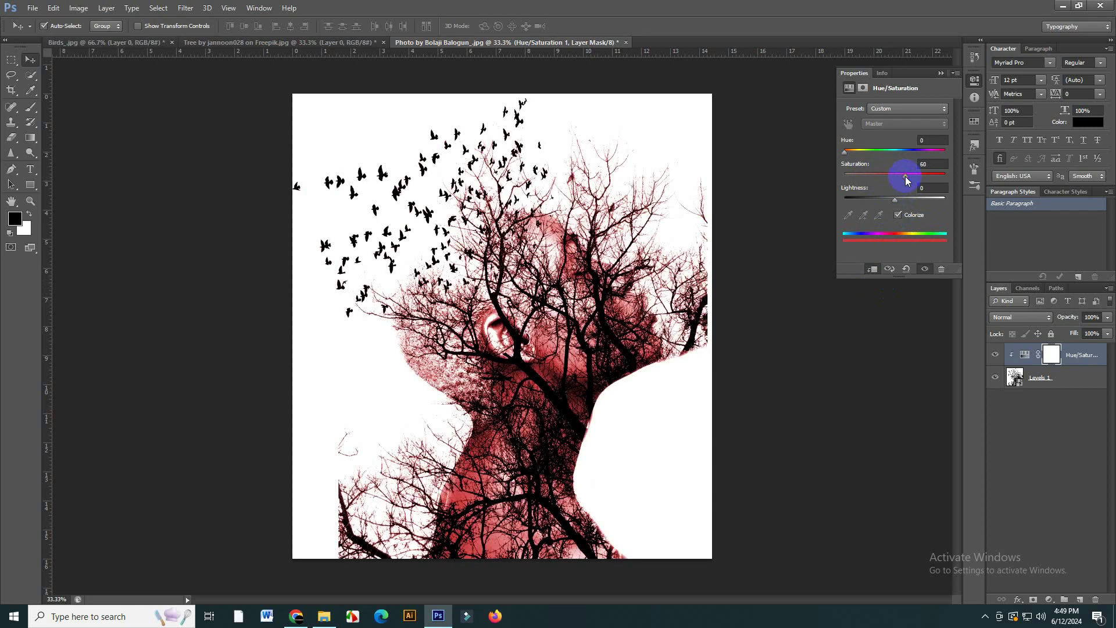
left_click_drag(850, 153, 901, 175)
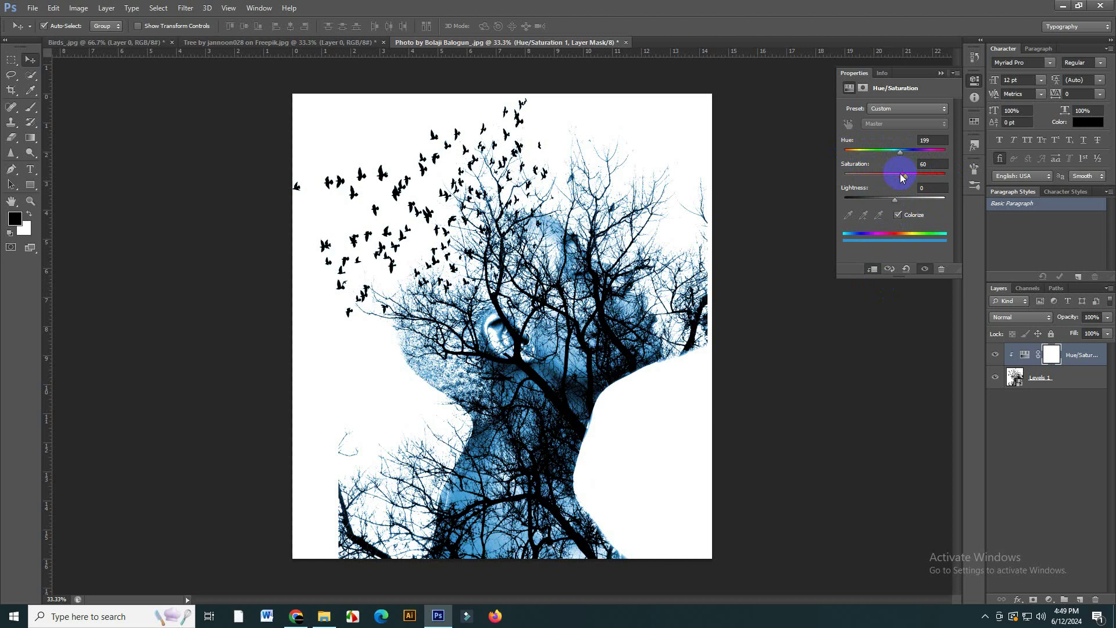
left_click(941, 73)
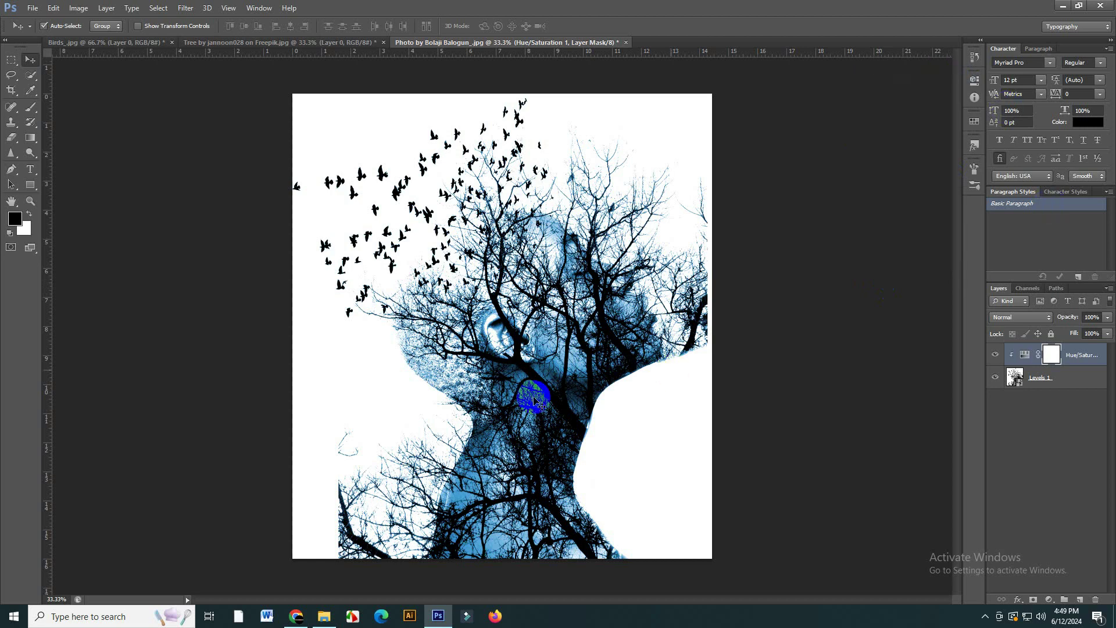